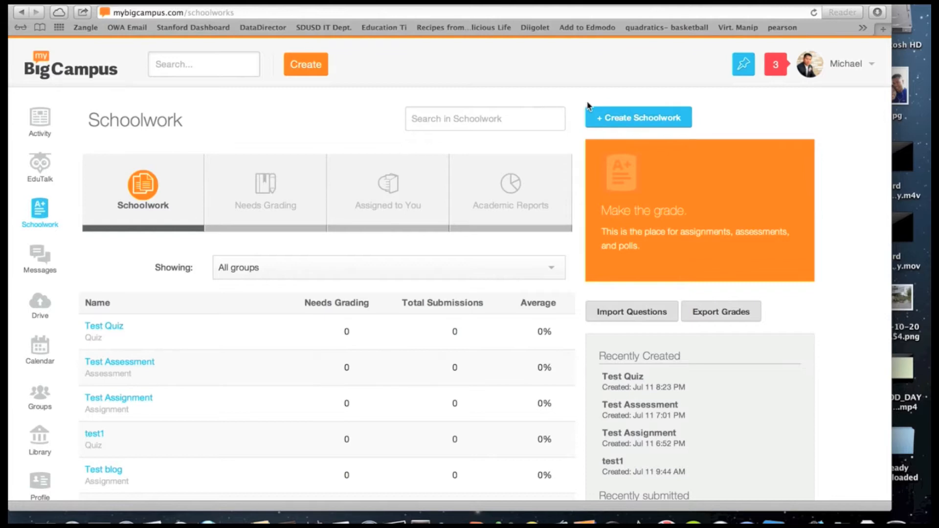
Create a new schoolwork item of kind Quiz with the title "Quiz Chapter 1".
left_click(619, 122)
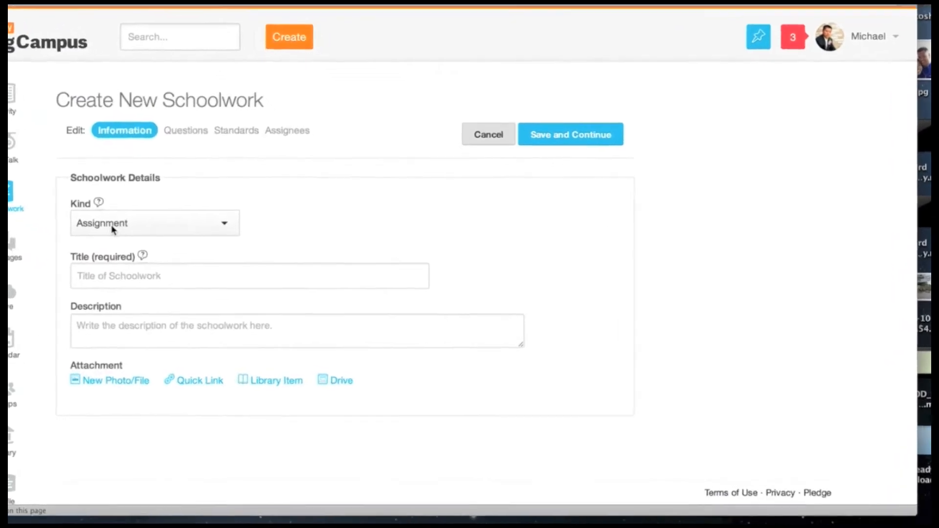
mouse_move(98, 202)
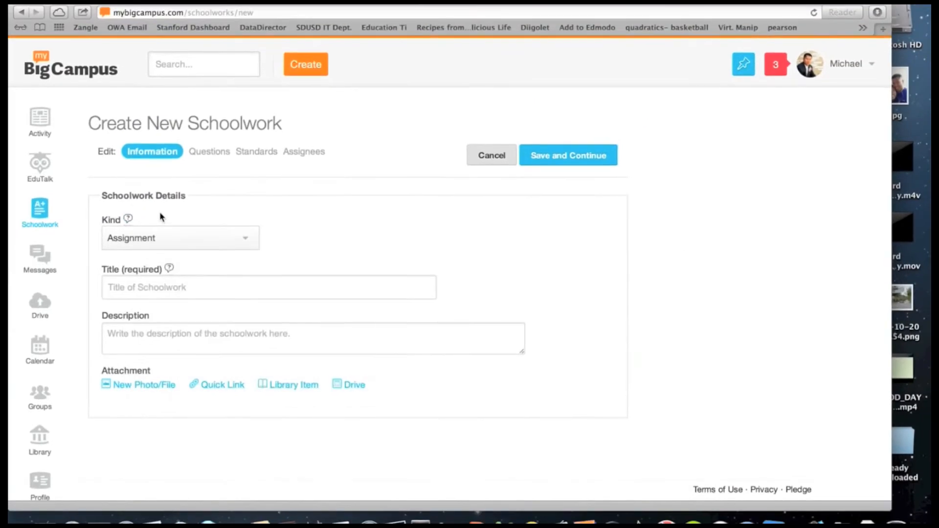
left_click(151, 240)
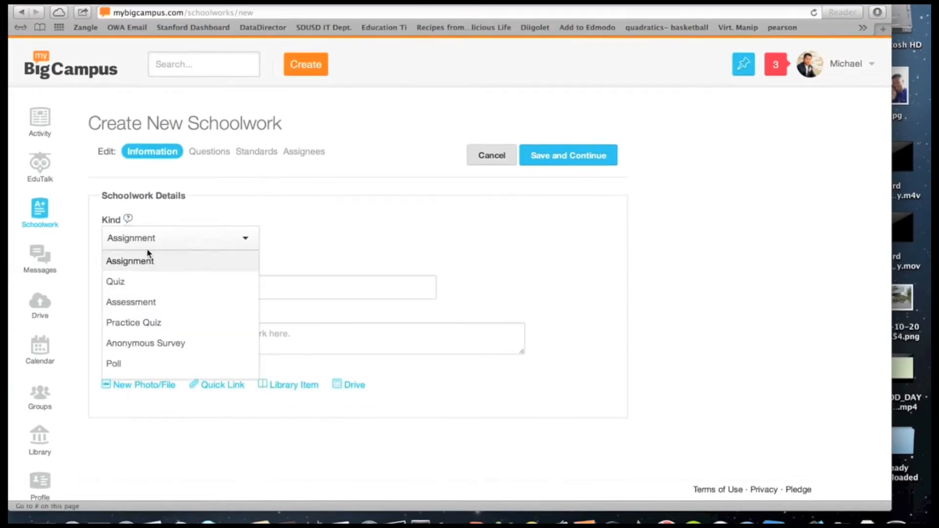
left_click(131, 278)
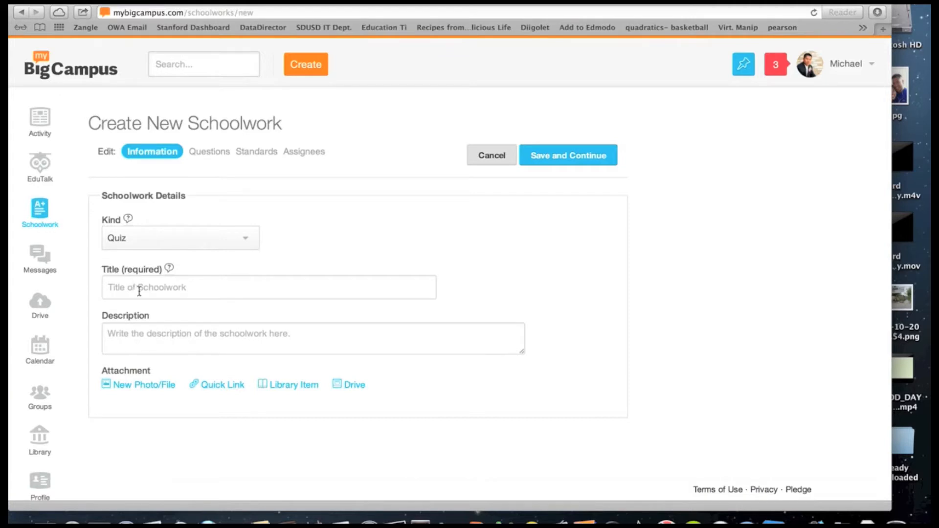
left_click(139, 291)
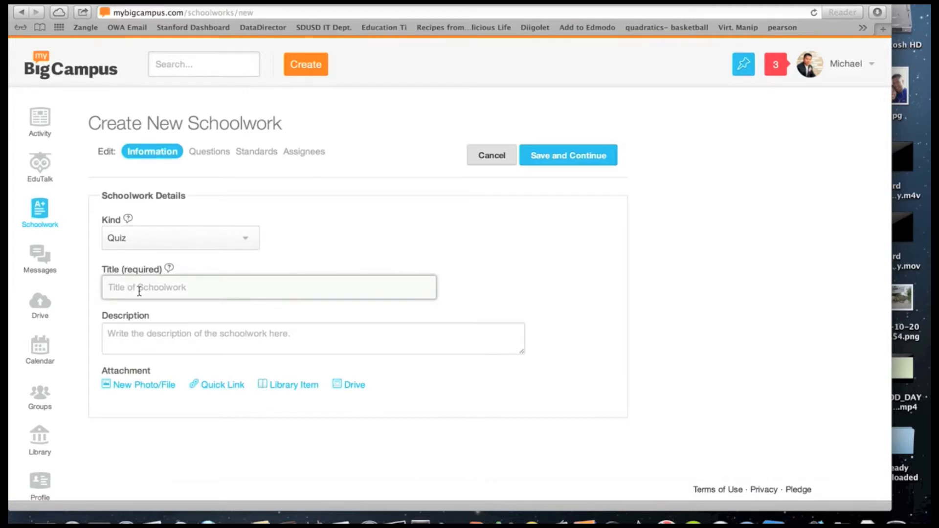
type("Quiz Chapter 1")
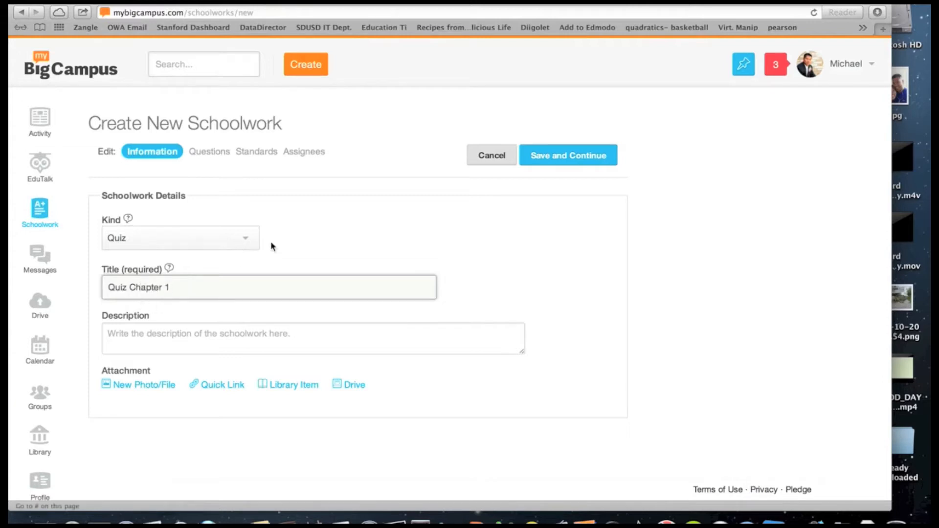
Enter the description "This is a practice quiz for chapter 1" and save the quiz information to continue to the questions.
left_click(182, 334)
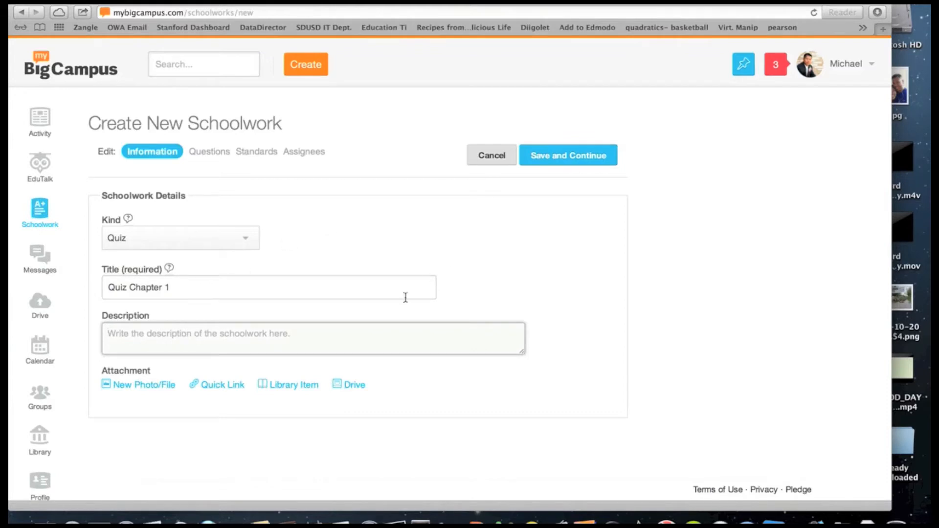
type("This is ")
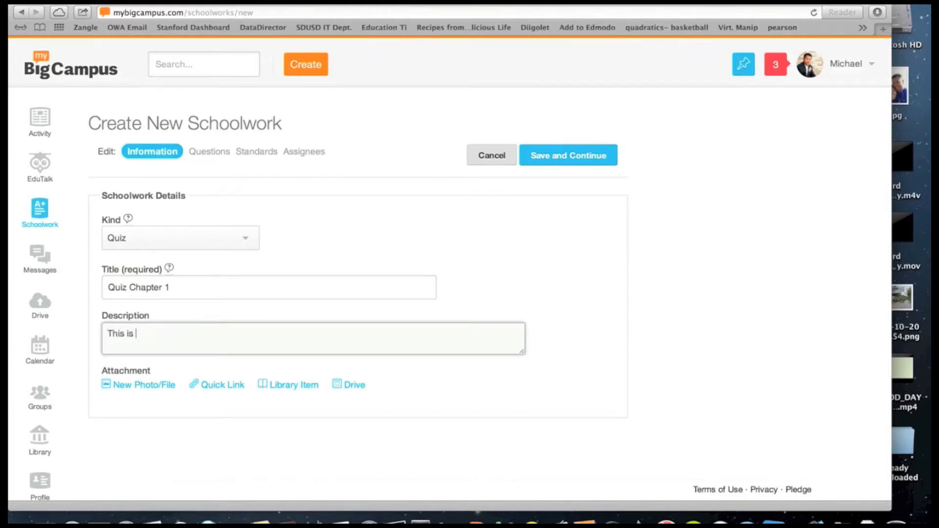
type("a practice Quiz")
key("BackSpace")
key("BackSpace")
key("BackSpace")
key("BackSpace")
key("BackSpace")
type("quiz for chpater")
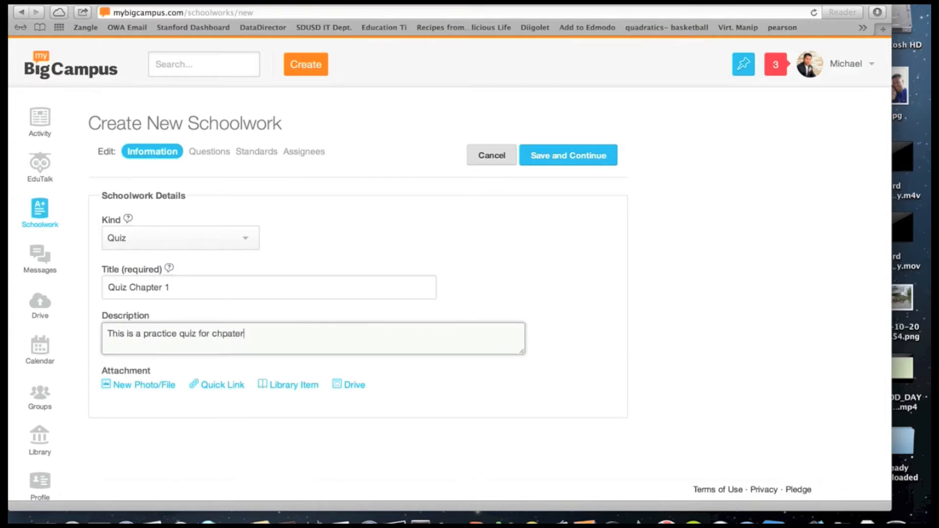
key("BackSpace")
key("BackSpace")
key("BackSpace")
key("BackSpace")
key("BackSpace")
type("apter 1")
left_click(559, 155)
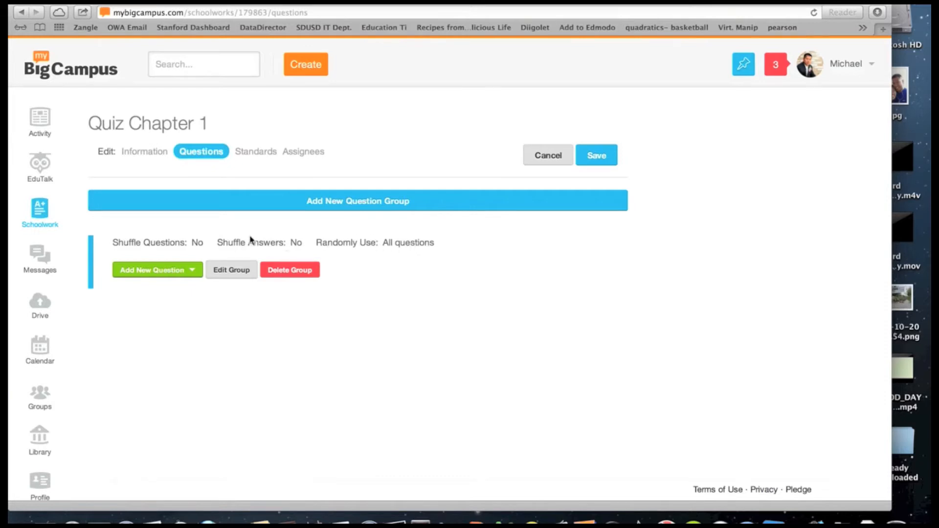
Add a multiple choice question reading "Solve for x." with "x+5=6" on the line below.
left_click(166, 276)
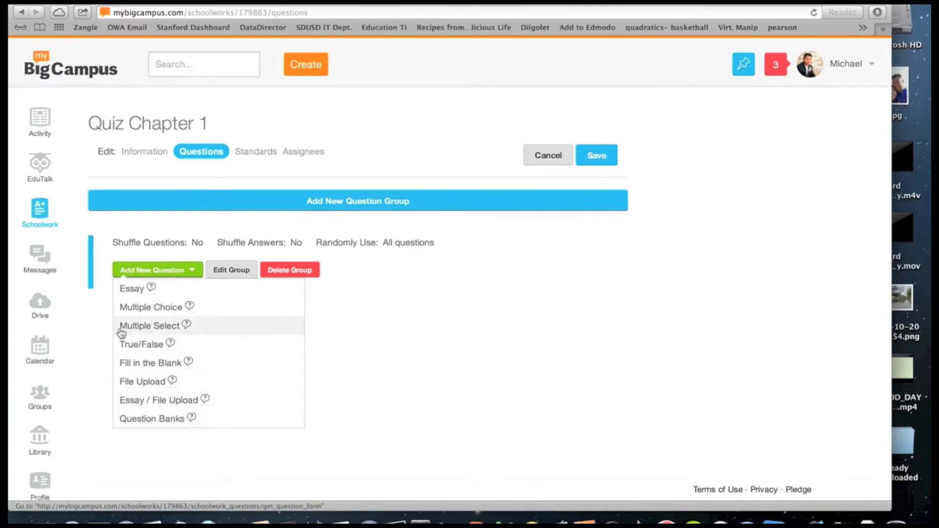
left_click(151, 307)
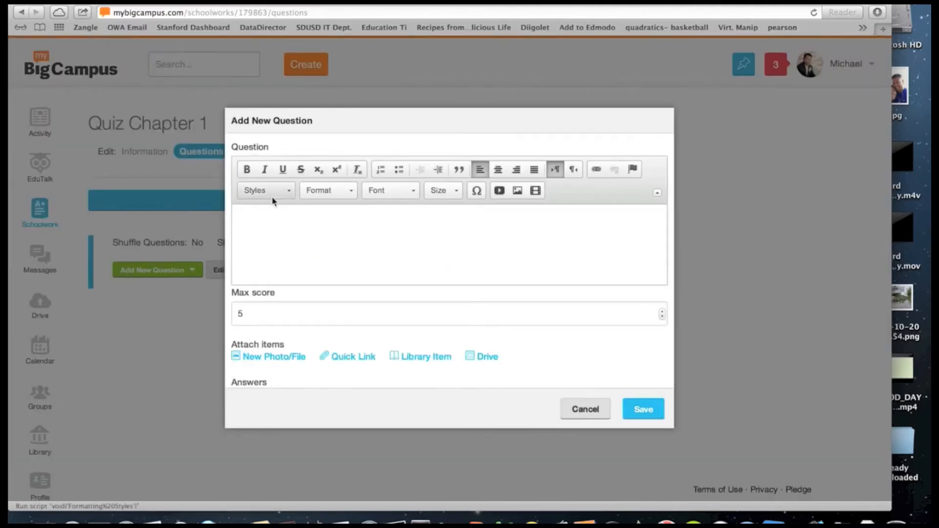
left_click(289, 226)
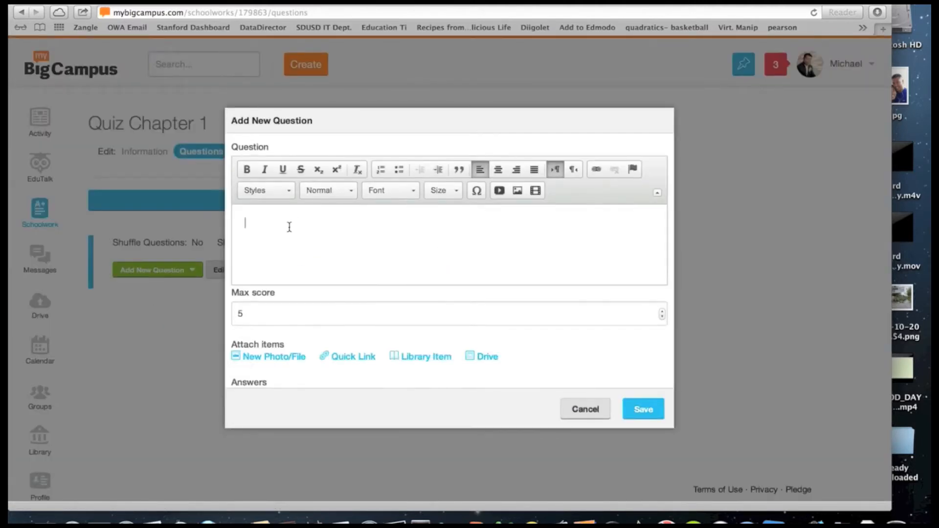
type("Solve for x.")
key("Return")
key("Return")
type("x")
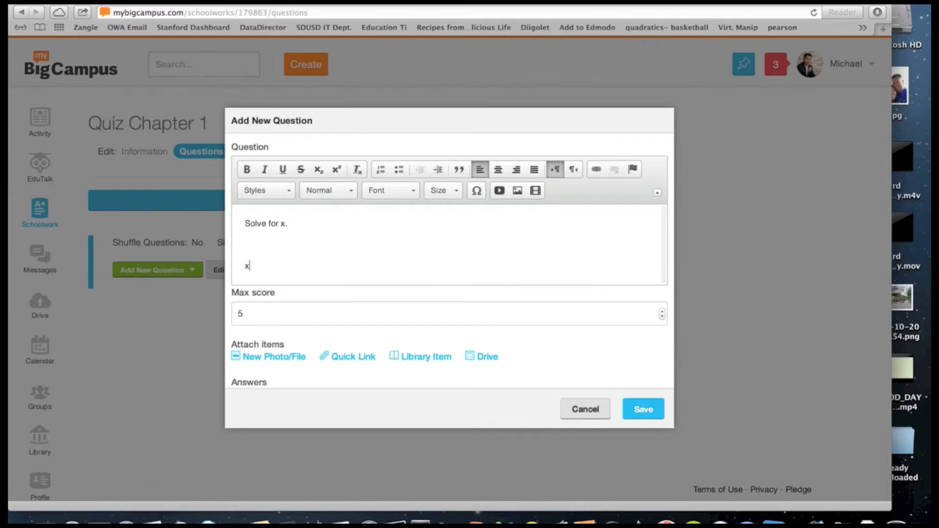
key("BackSpace")
key("BackSpace")
type("x+5=6")
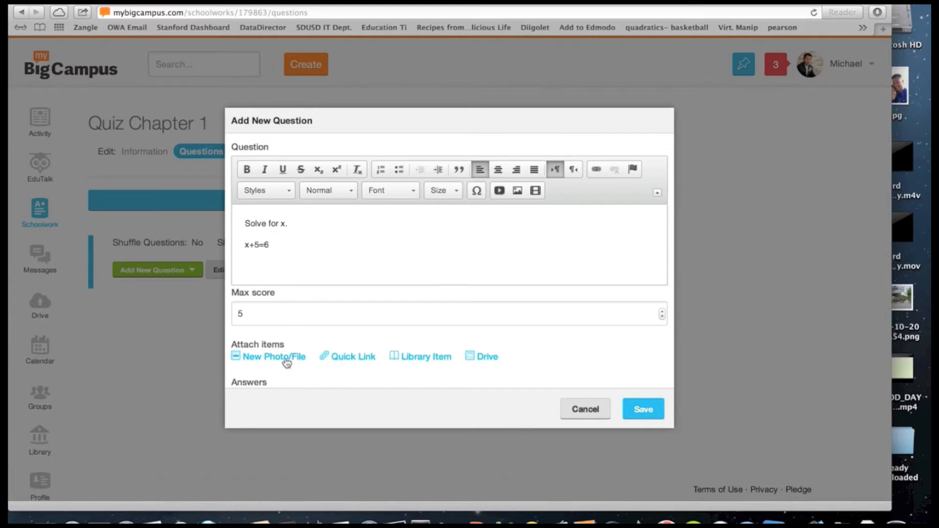
Enter the three answer choices x=1, x=11 and x=15 for the multiple choice question.
scroll(338, 350, "down", 5)
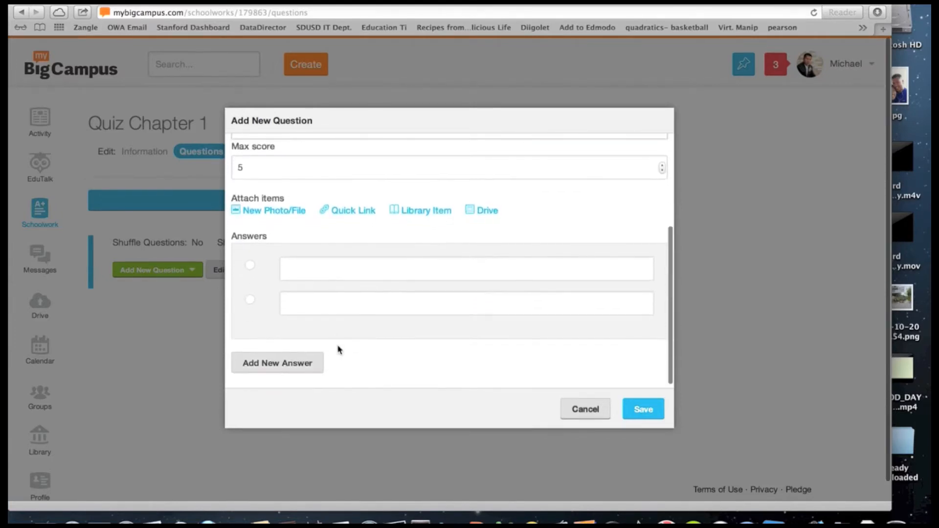
left_click(298, 264)
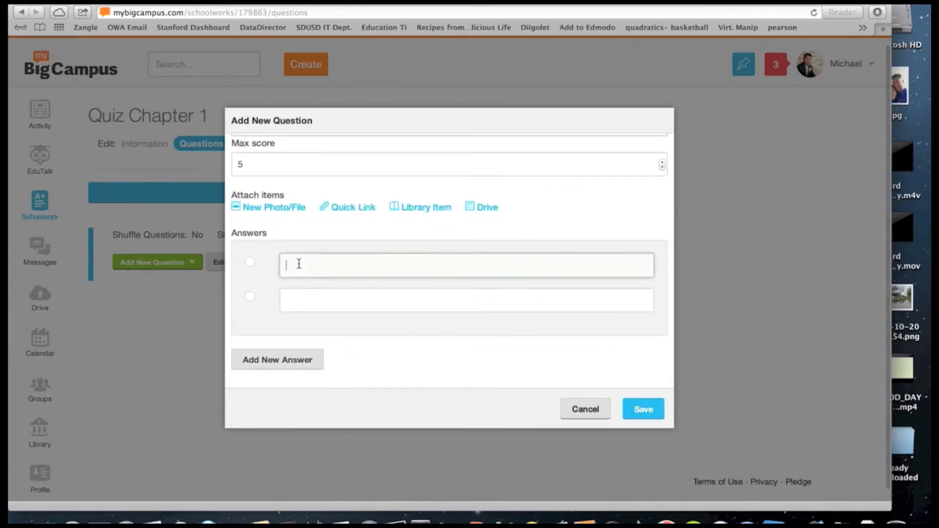
type("x=1")
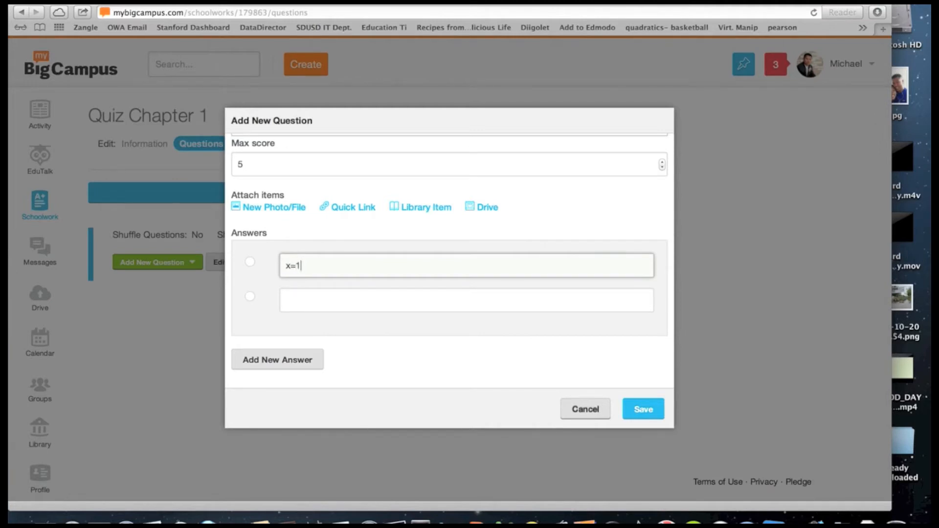
left_click(288, 299)
type("x=")
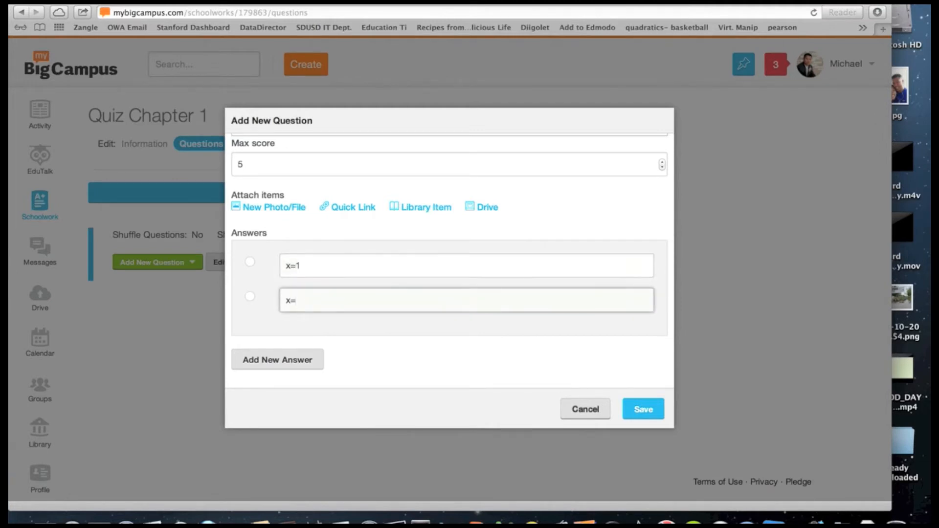
type("11")
left_click(268, 360)
left_click(299, 338)
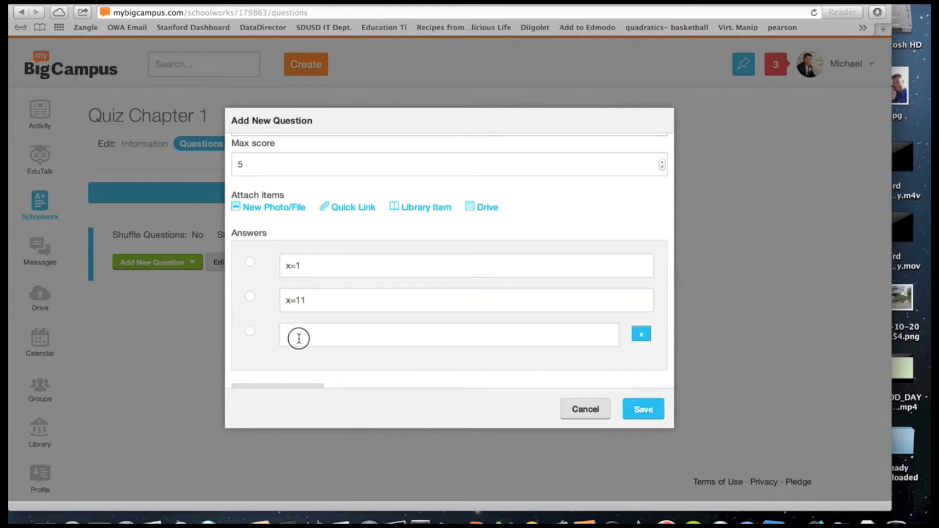
type("x=")
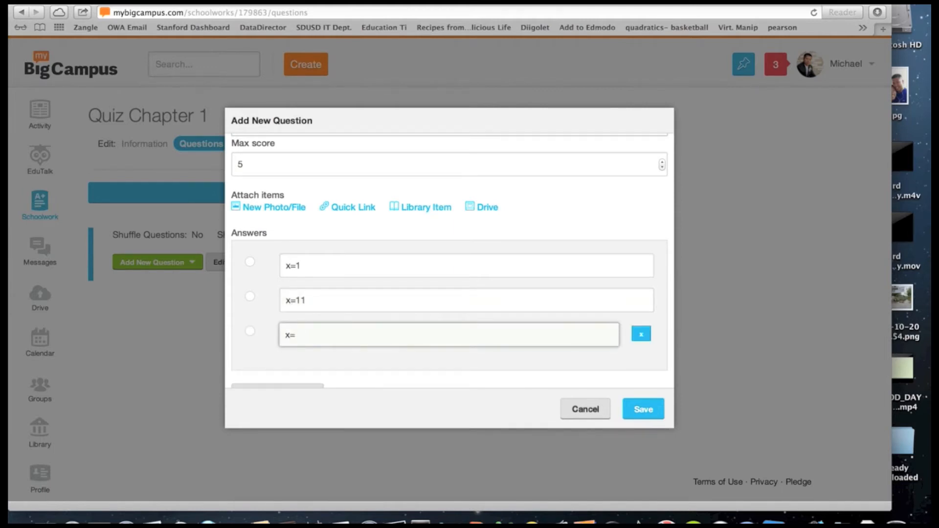
type("15")
Mark x=1 as the correct answer and save the multiple choice question.
left_click(249, 264)
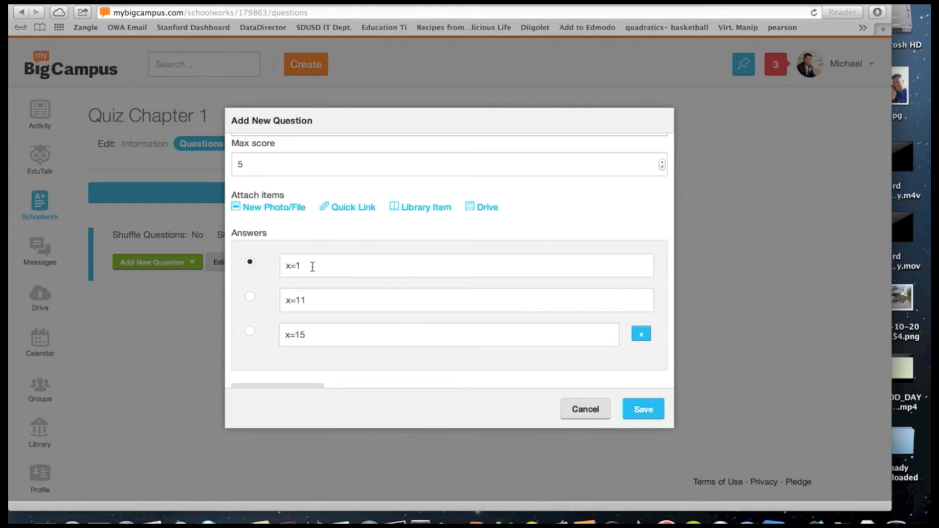
scroll(582, 334, "down", 3)
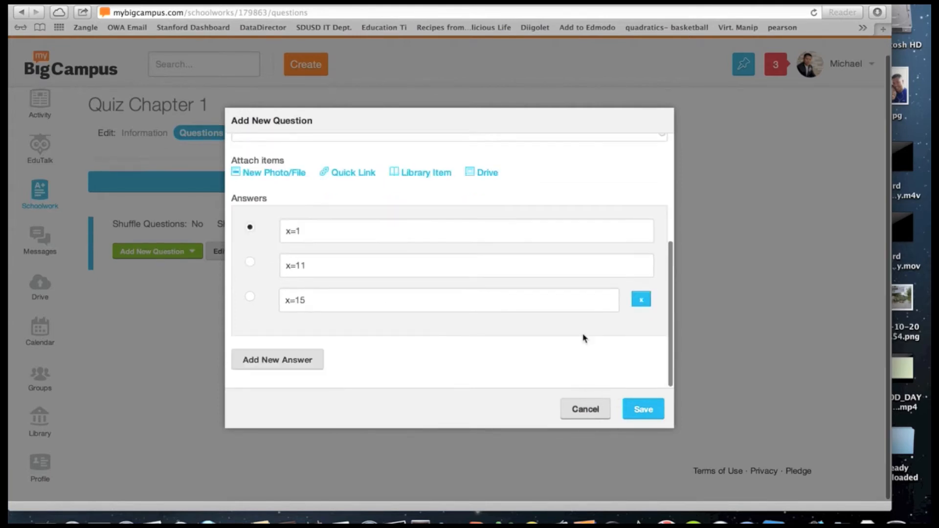
left_click(631, 407)
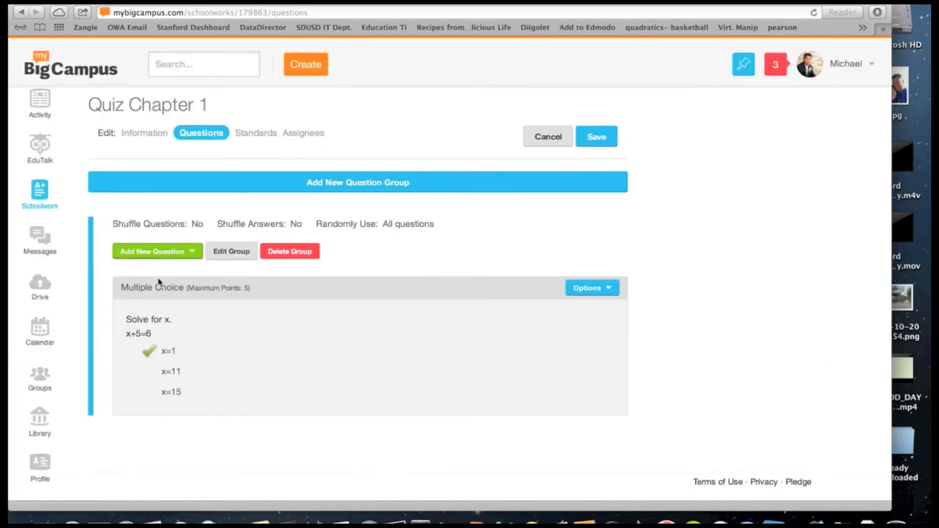
Open the Untitled question group of Test Quiz in the question banks.
left_click(182, 255)
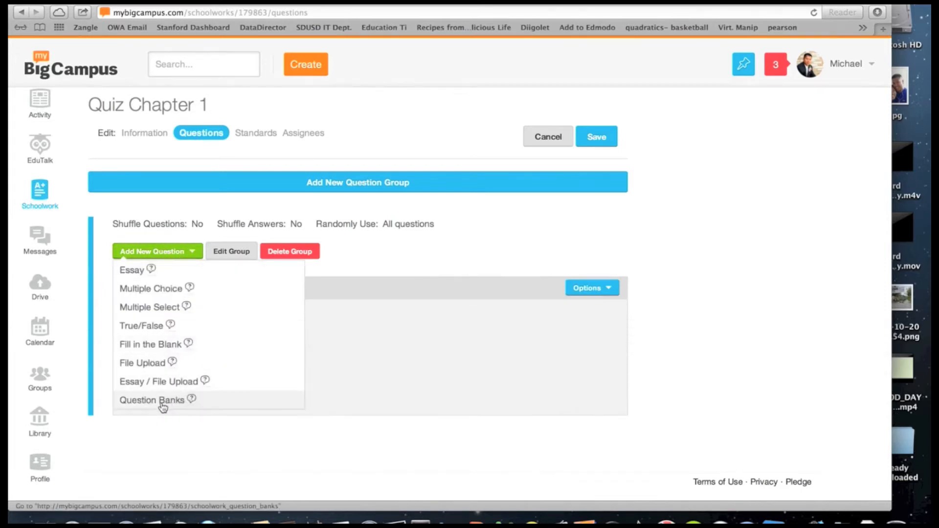
left_click(163, 405)
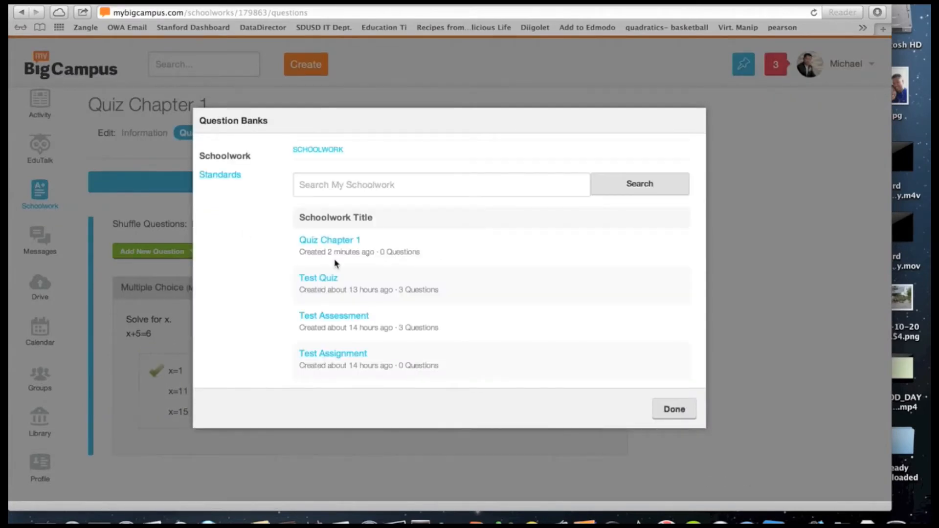
scroll(333, 258, "down", 2)
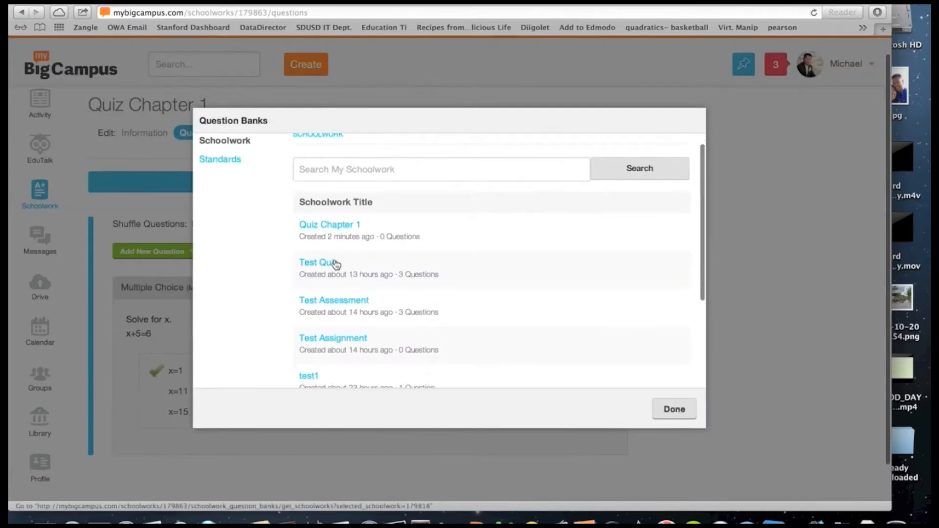
left_click(321, 264)
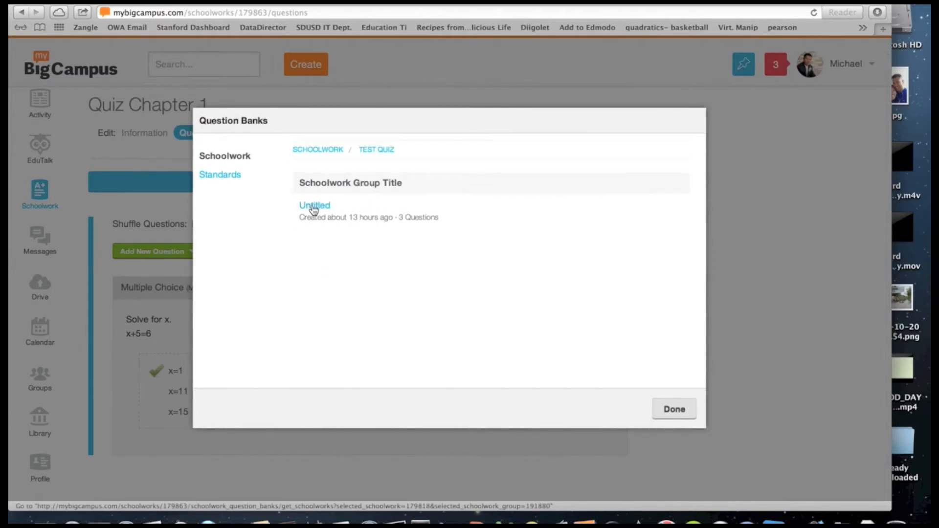
left_click(314, 207)
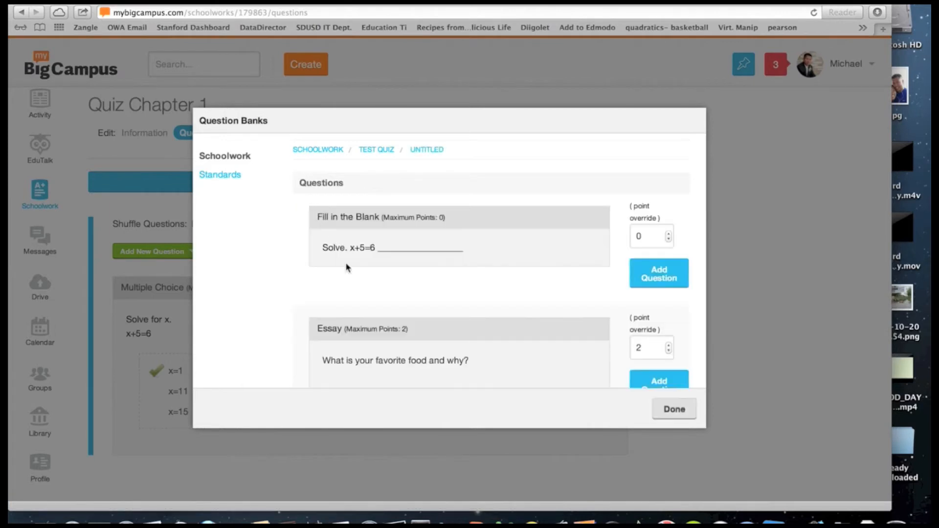
Add the essay question "What is your favorite food and why?" from the bank to the quiz and close the question banks.
scroll(351, 286, "down", 2)
scroll(351, 286, "down", 3)
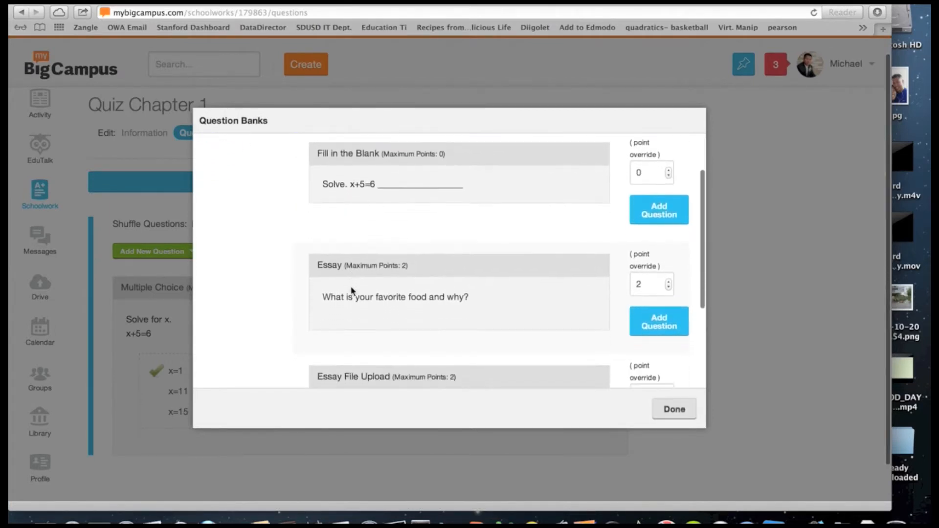
scroll(350, 286, "down", 1)
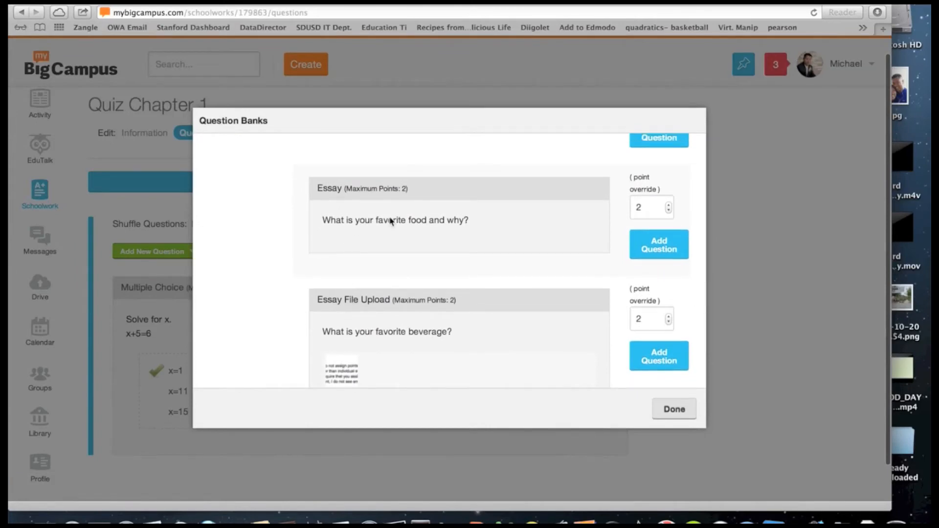
left_click(643, 244)
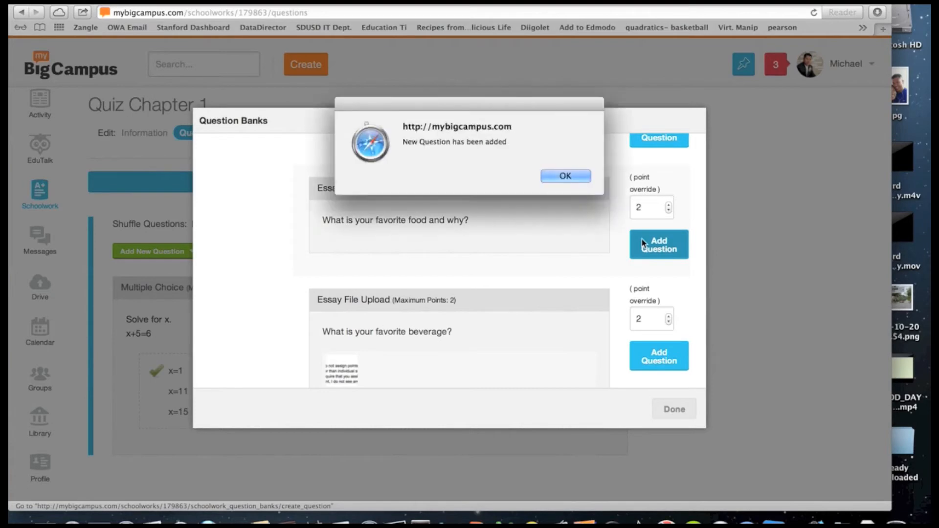
left_click(564, 180)
left_click(672, 408)
Start a new fill in the blank question with the left side text "Solve for x. x+7=5".
scroll(421, 331, "down", 3)
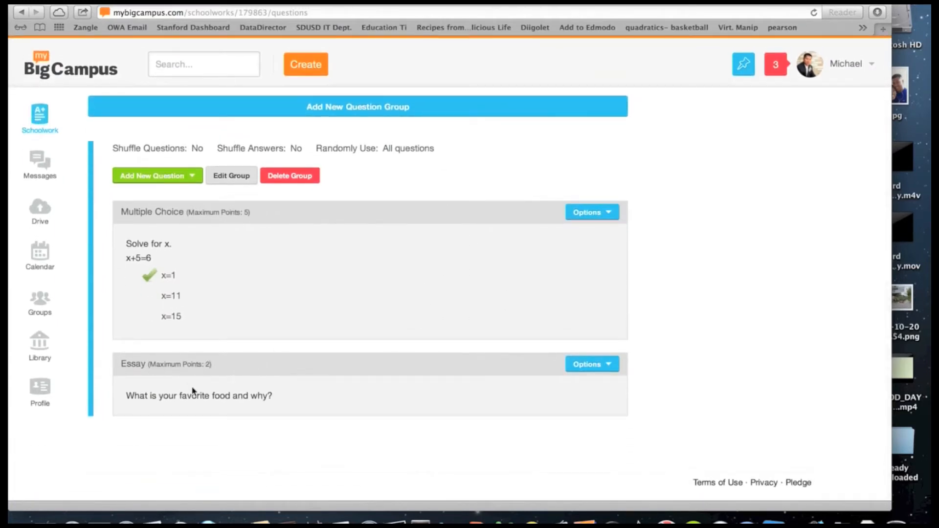
left_click(156, 177)
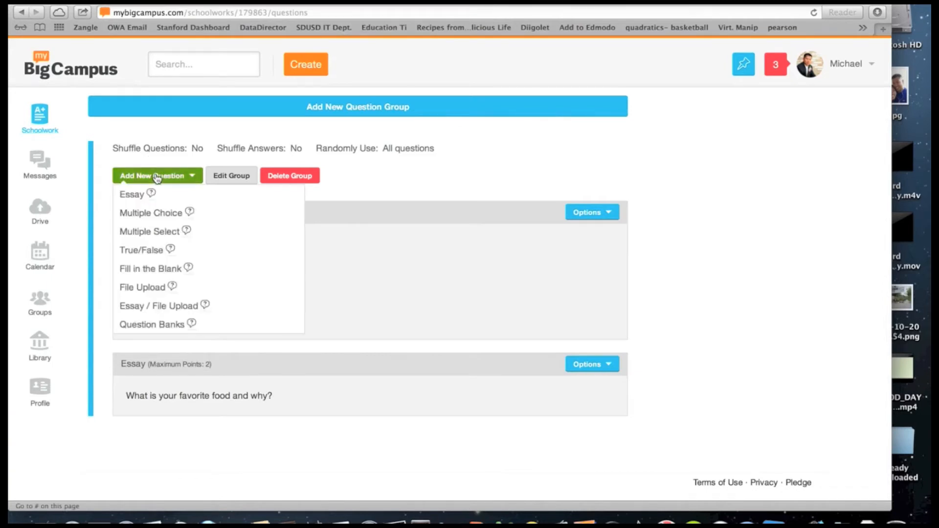
left_click(159, 270)
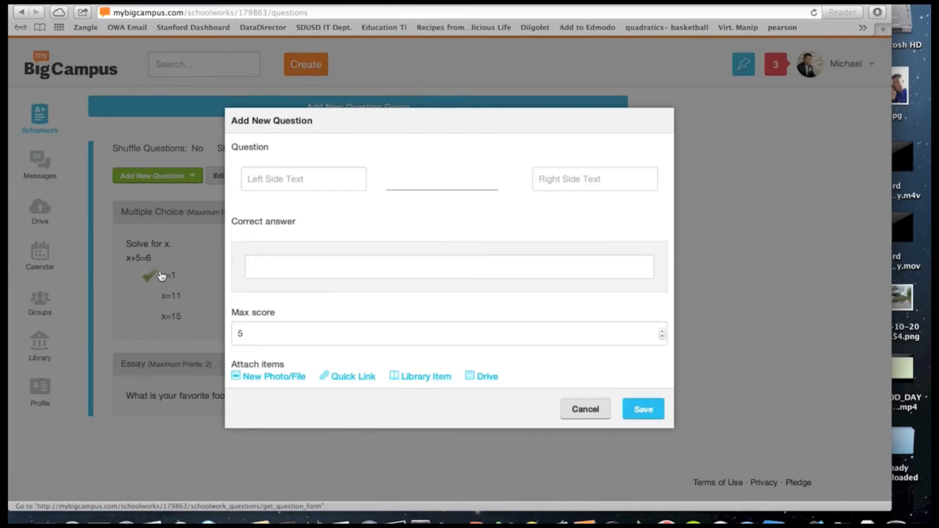
scroll(302, 213, "down", 1)
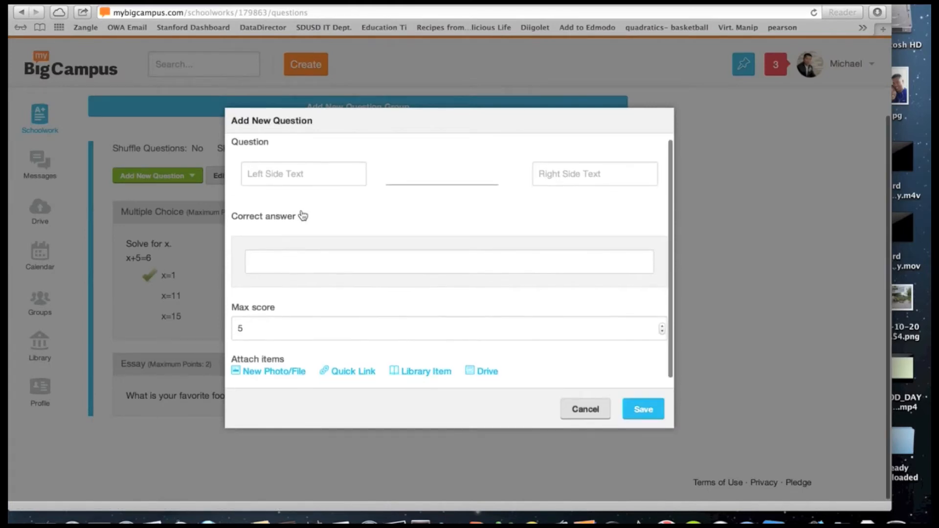
left_click(293, 169)
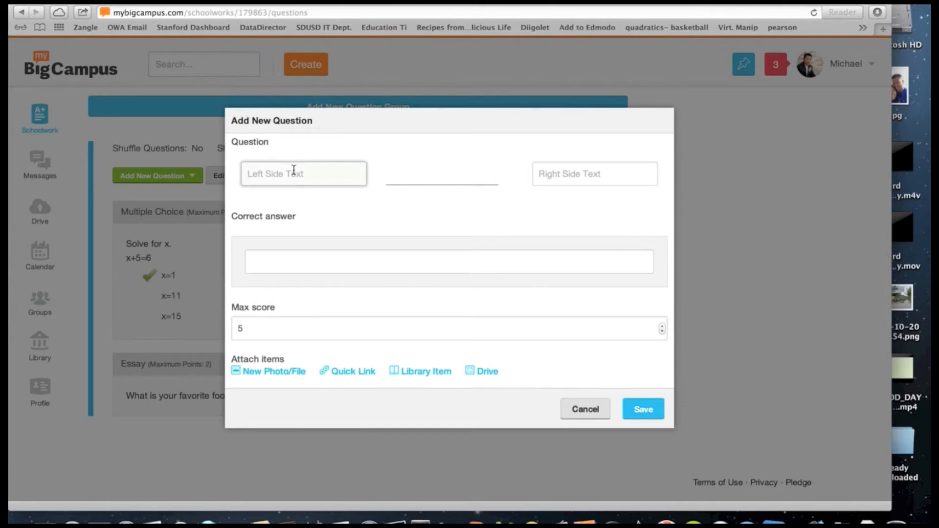
type("Solve for x. x+7=5")
Set the correct answer of the fill in the blank question to x=-2 and save the question.
left_click(331, 263)
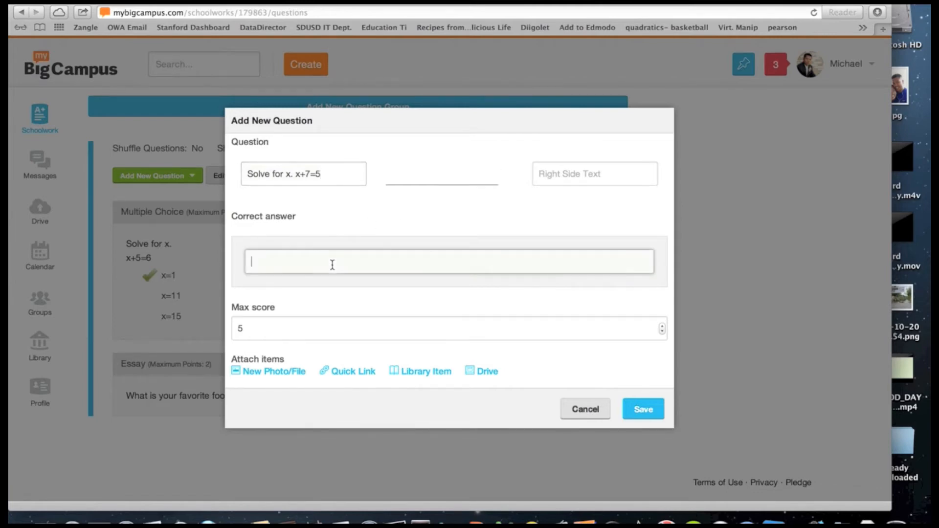
type("x=-2")
scroll(500, 325, "down", 1)
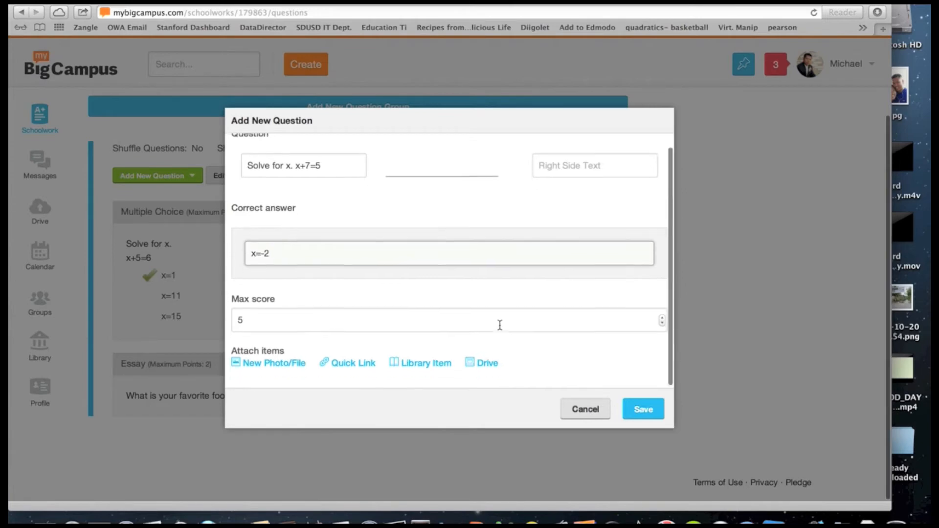
left_click(638, 408)
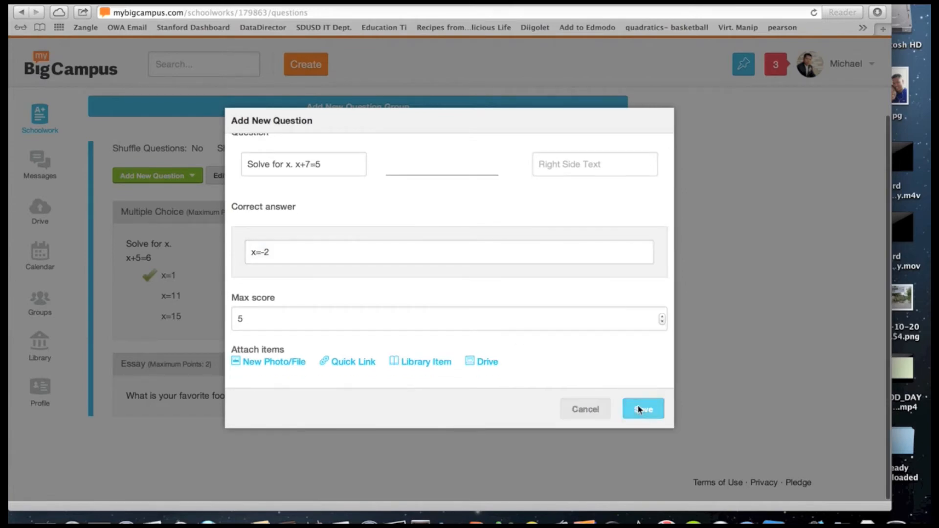
Open the settings of the existing question group for editing and title it "Fractions".
scroll(637, 403, "down", 3)
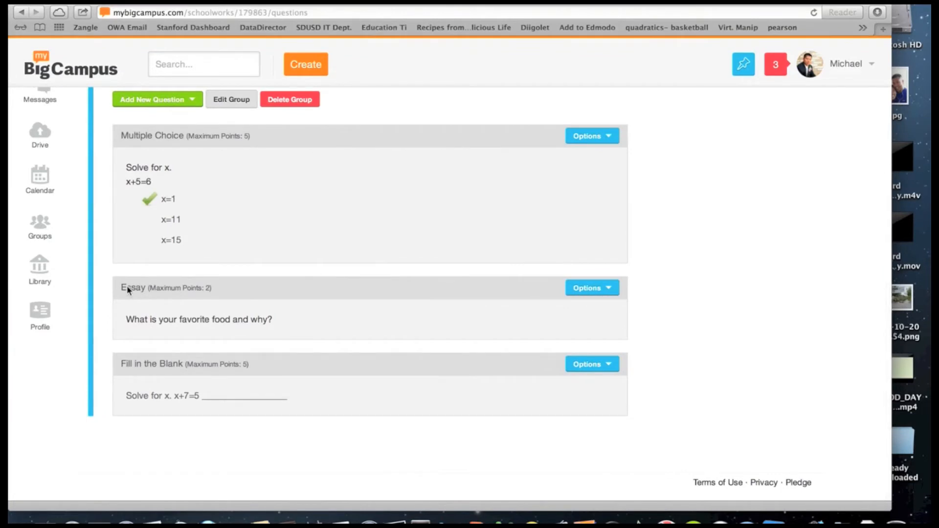
scroll(186, 245, "up", 5)
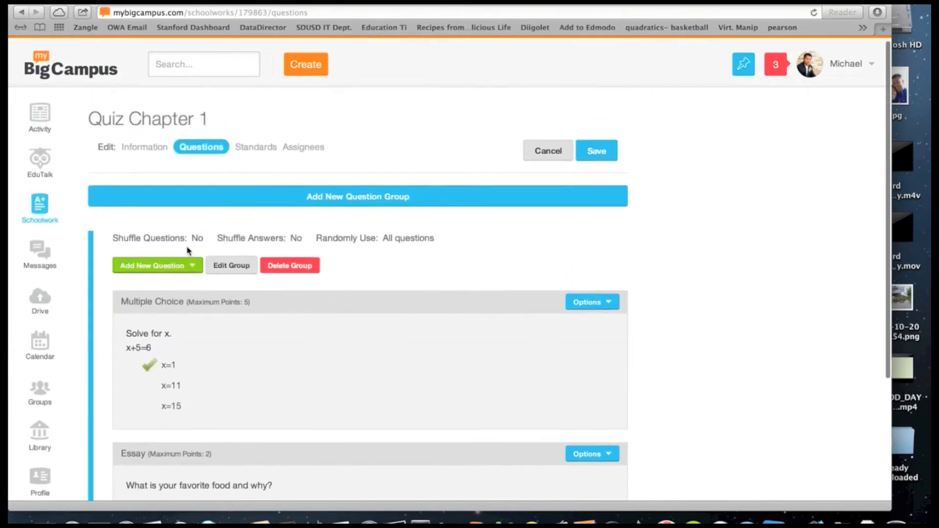
left_click(224, 268)
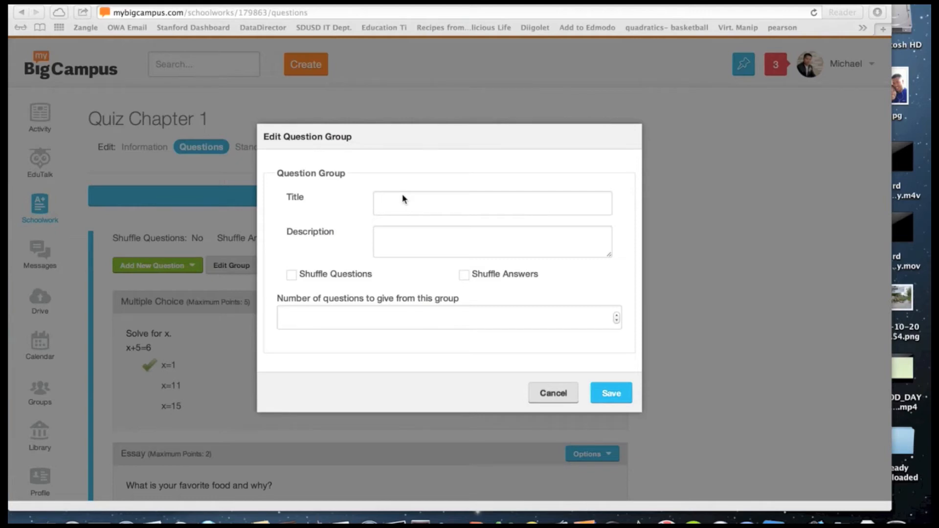
left_click(397, 206)
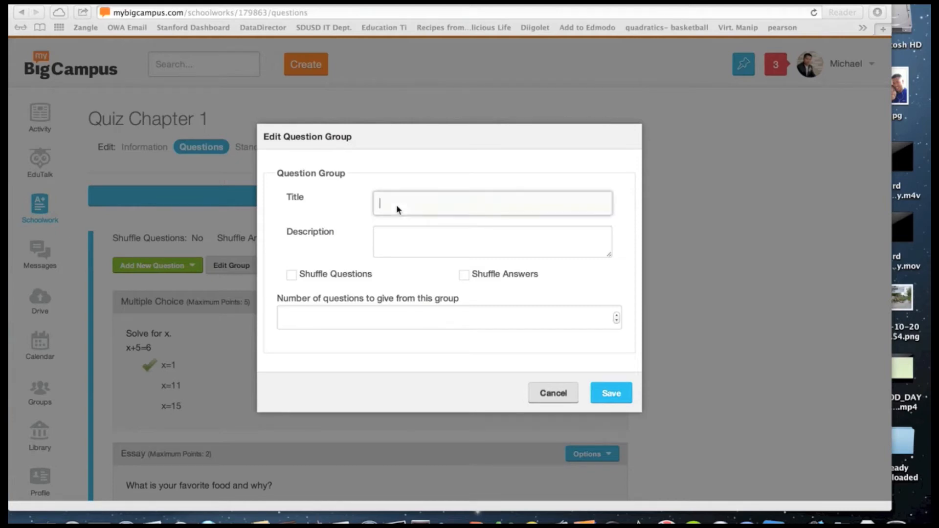
type("Fractions")
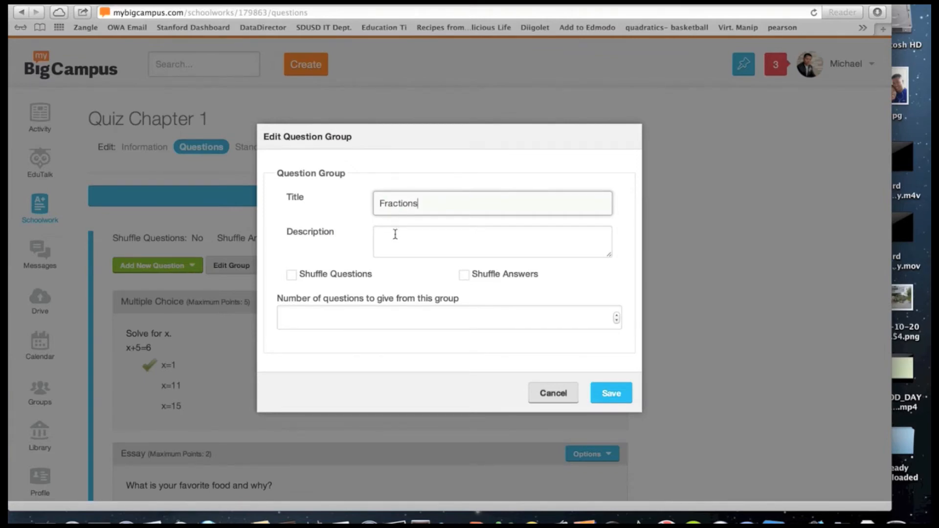
Shuffle the Fractions group's questions and answers, give 2 questions from it, and save the group.
scroll(365, 247, "down", 4)
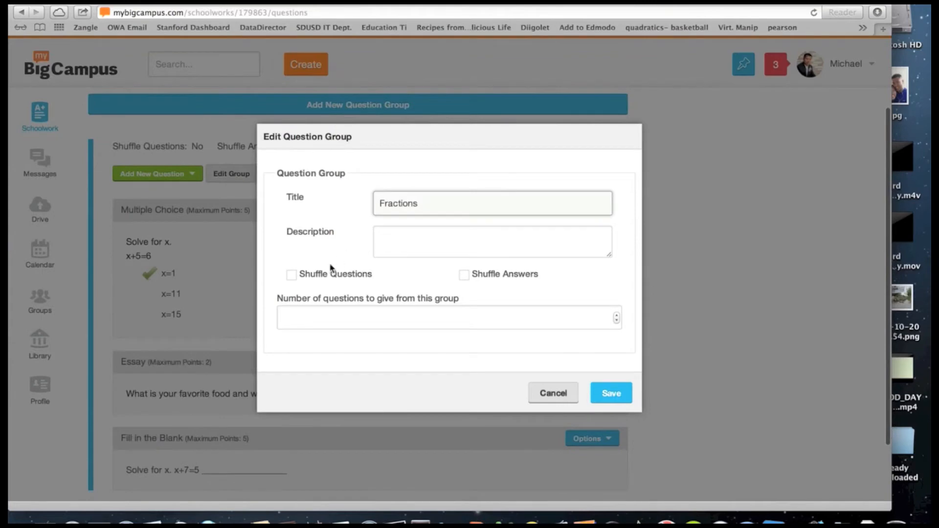
left_click(291, 275)
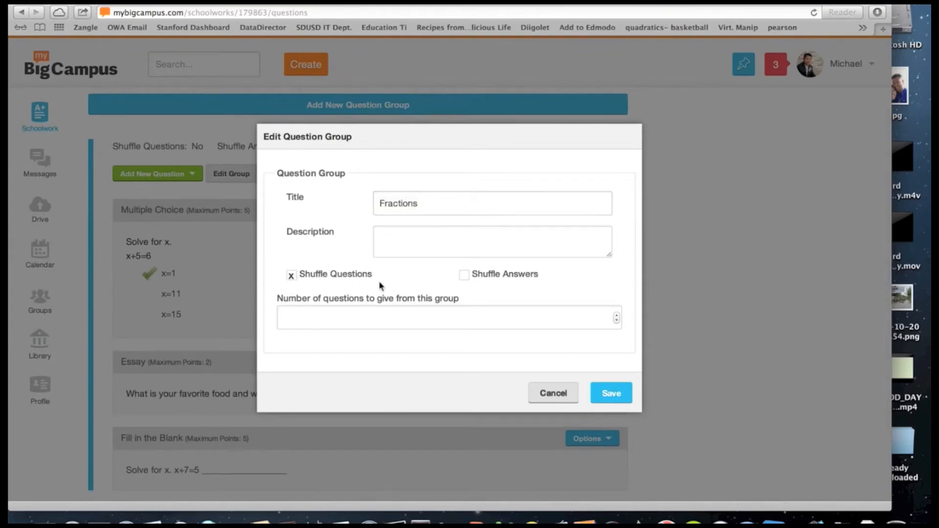
left_click(465, 281)
left_click(616, 316)
left_click(616, 316)
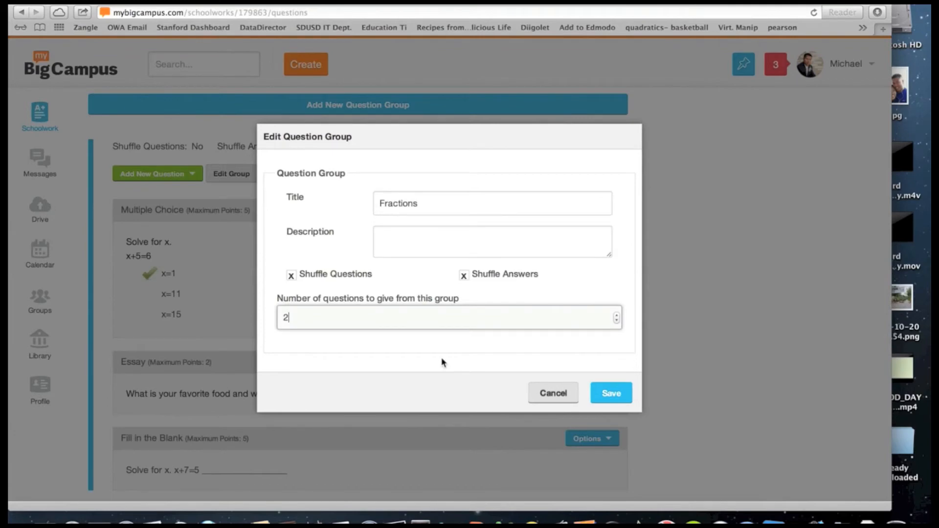
left_click(604, 398)
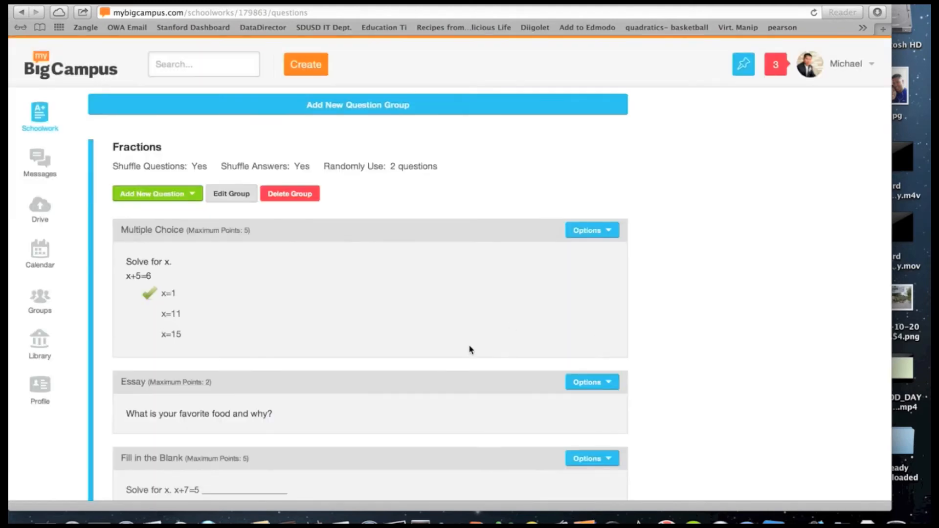
Start a second question group in the quiz and title it "Slope".
scroll(334, 217, "down", 5)
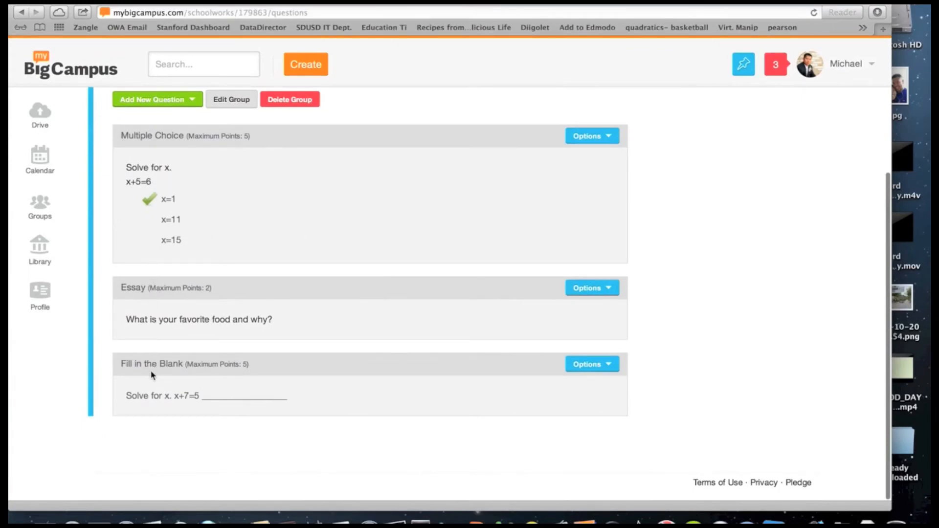
scroll(161, 386, "up", 4)
scroll(157, 377, "down", 3)
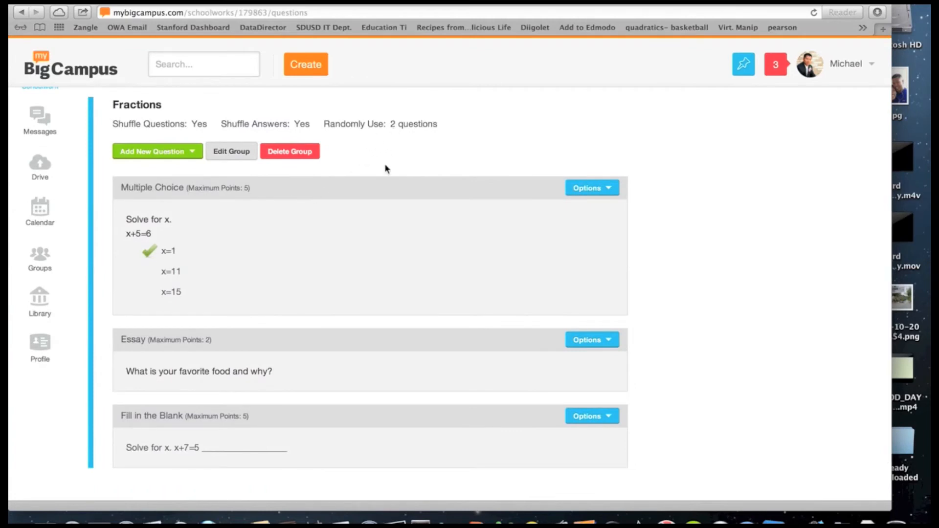
scroll(384, 178, "down", 2)
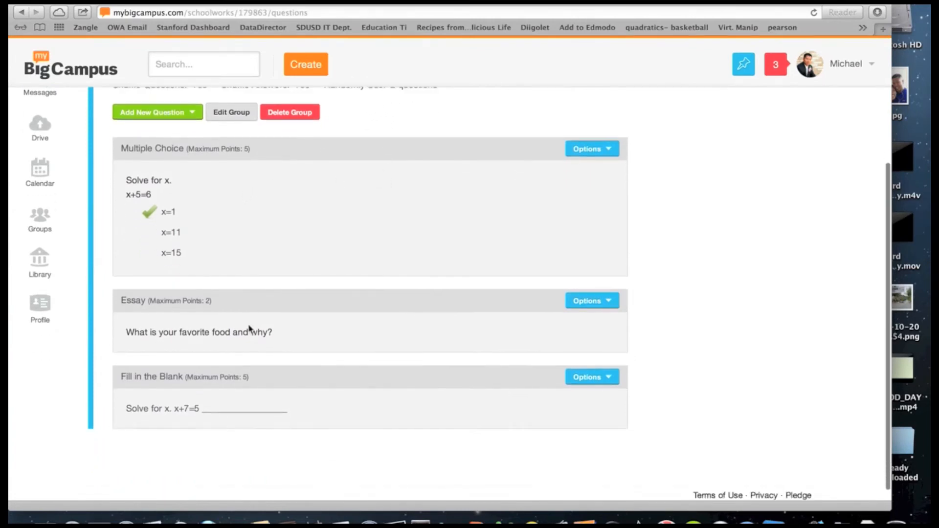
scroll(231, 281, "up", 2)
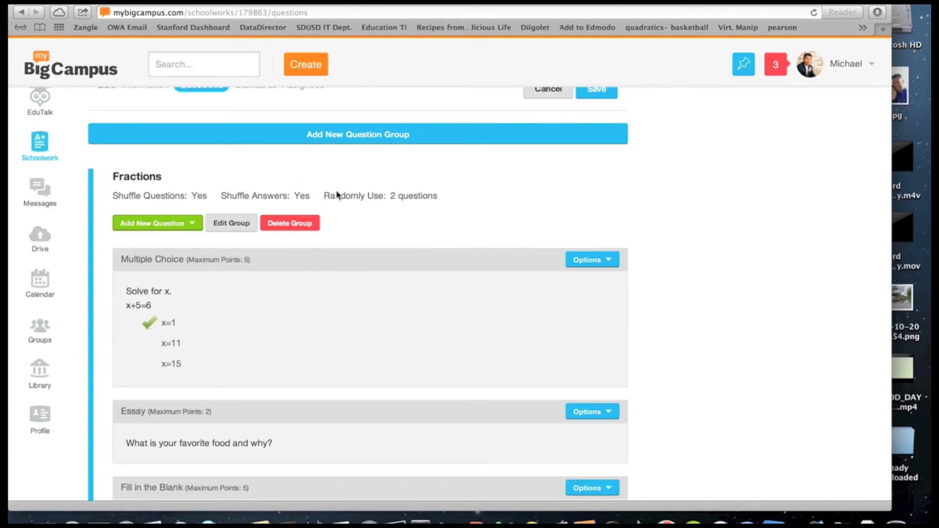
scroll(336, 192, "up", 1)
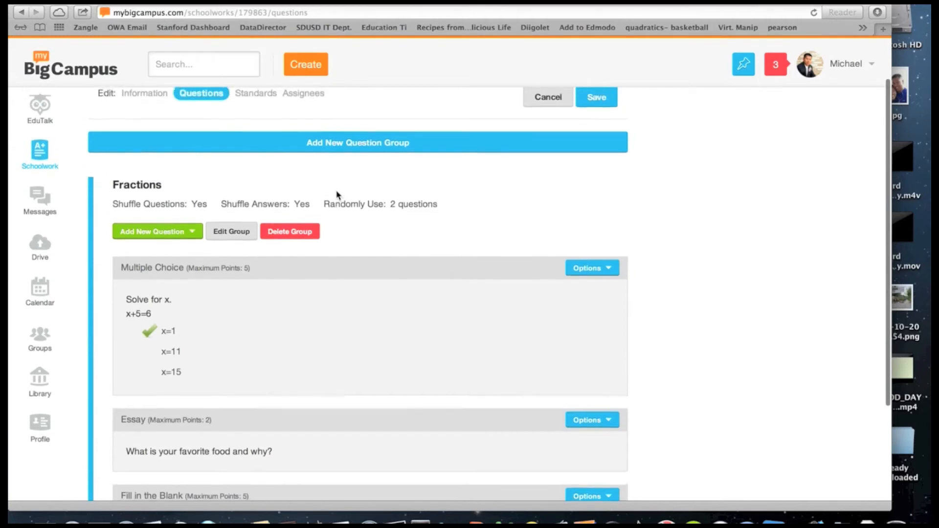
left_click(335, 157)
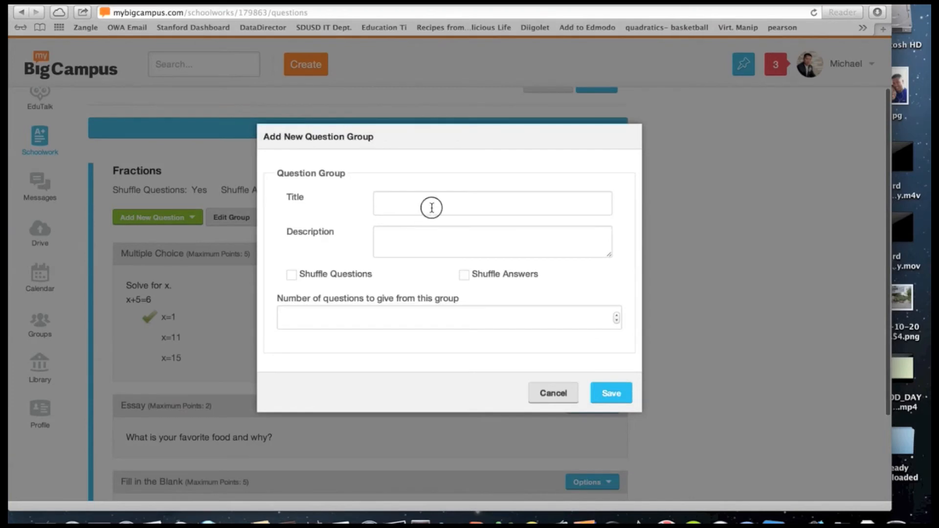
left_click(430, 205)
type("Slope")
key("Tab")
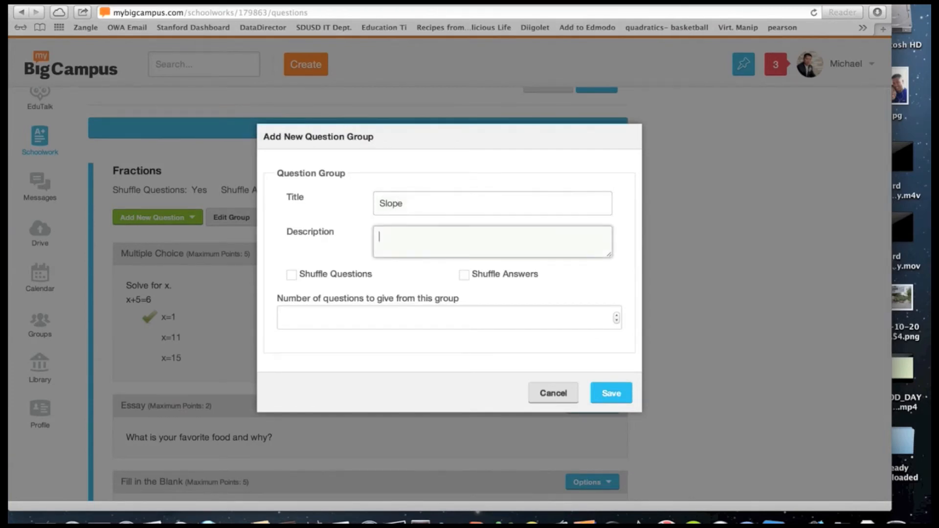
Enter the description "This question group is on slope" for the Slope group.
type("This question group is about sl")
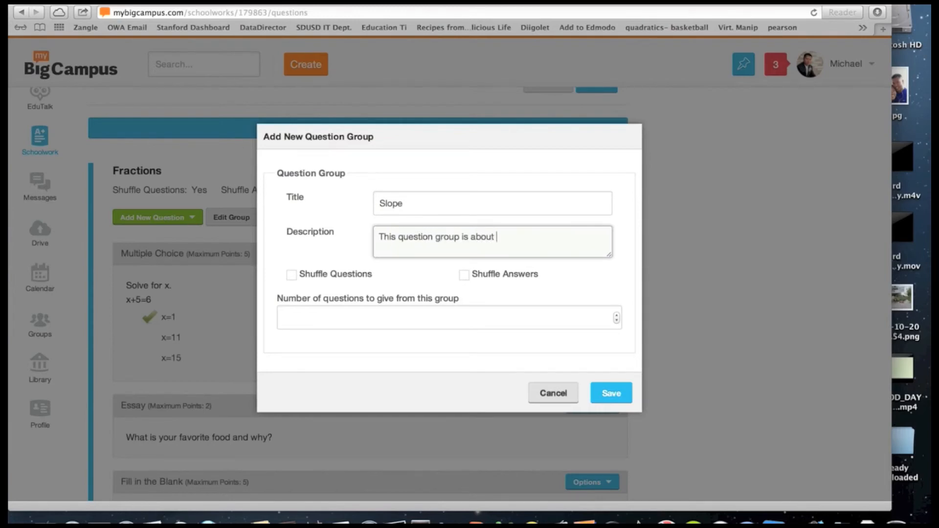
key("BackSpace")
key("BackSpace")
key("BackSpace")
key("BackSpace")
key("BackSpace")
key("BackSpace")
type("on slope")
Shuffle the Slope group's questions and answers, give 2 questions from it, and save the group.
left_click(291, 274)
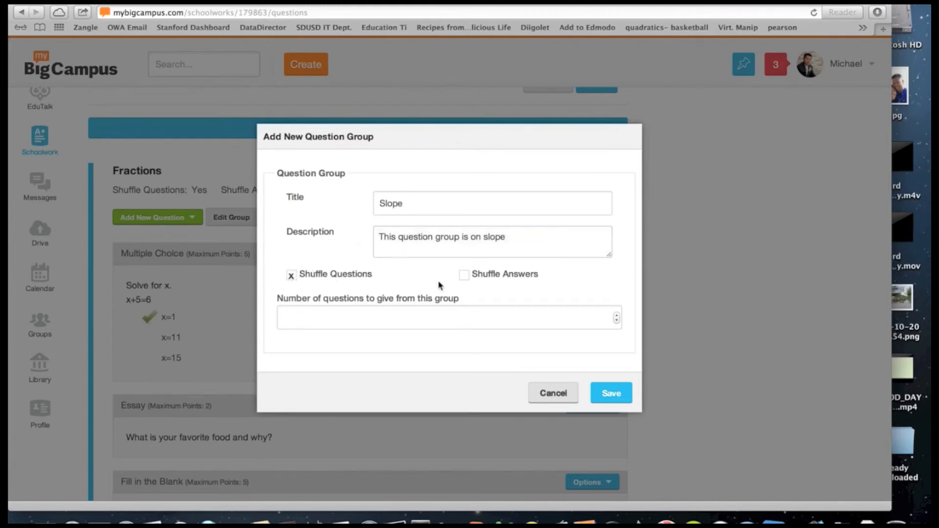
left_click(463, 275)
double_click(616, 316)
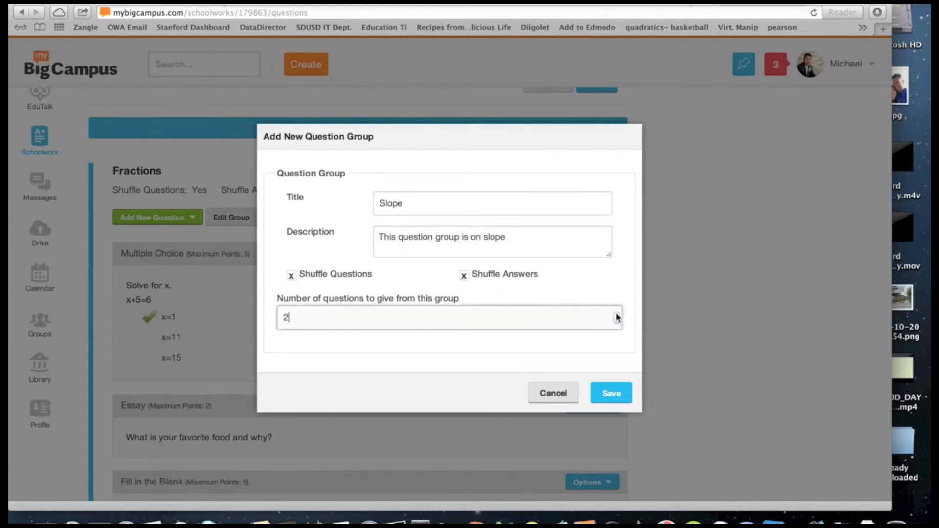
left_click(608, 391)
Save the quiz with its Fractions and Slope question groups.
scroll(398, 308, "down", 5)
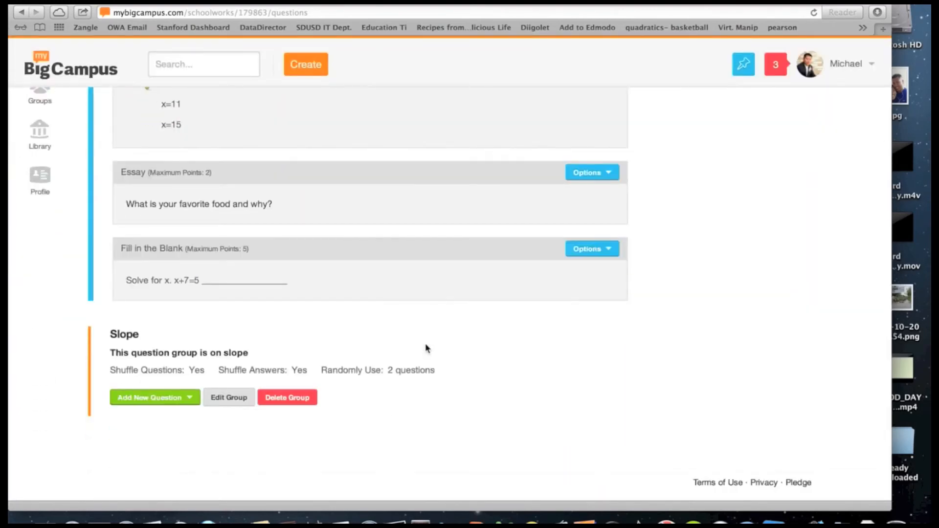
scroll(425, 347, "up", 2)
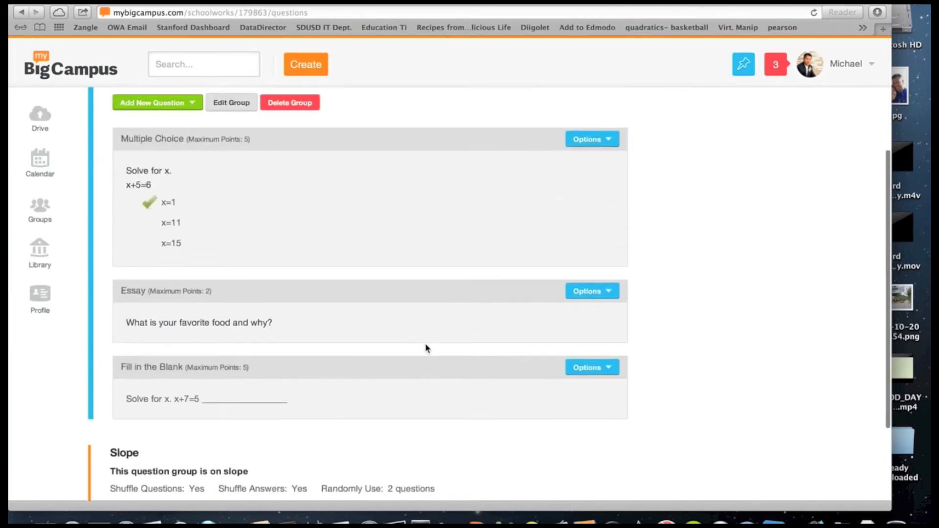
scroll(329, 197, "up", 4)
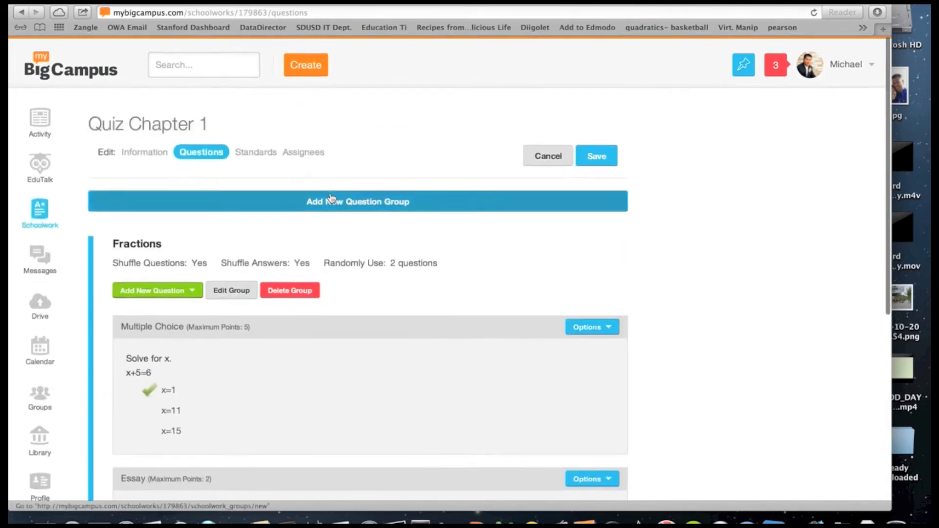
left_click(594, 155)
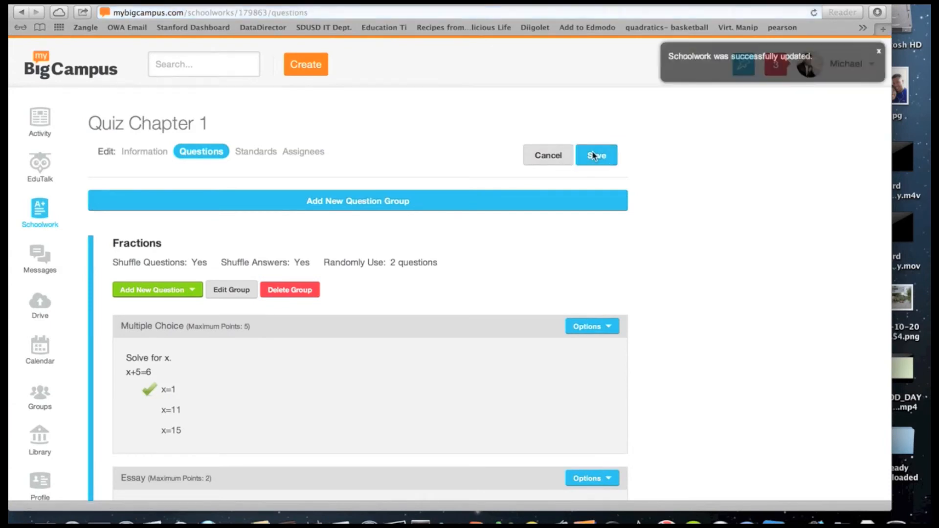
Open the quiz's standards and choose California as the region.
left_click(255, 155)
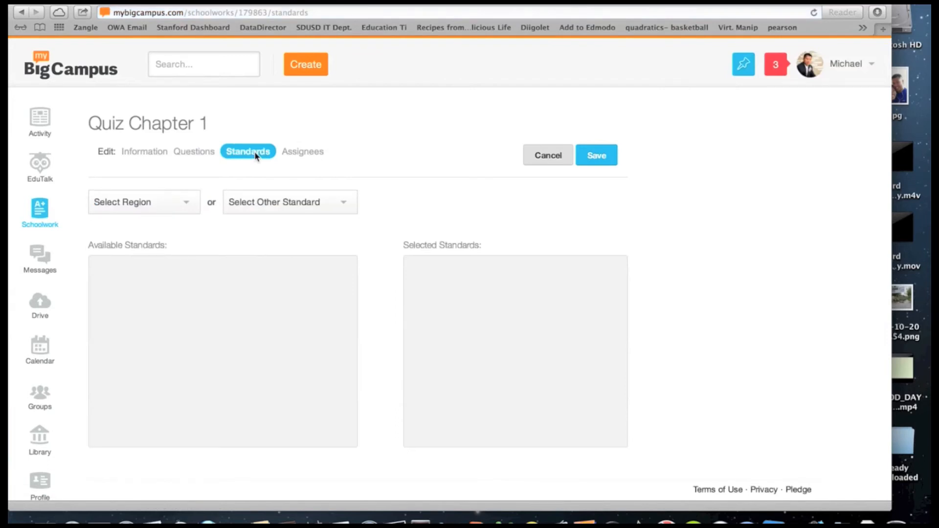
left_click(176, 205)
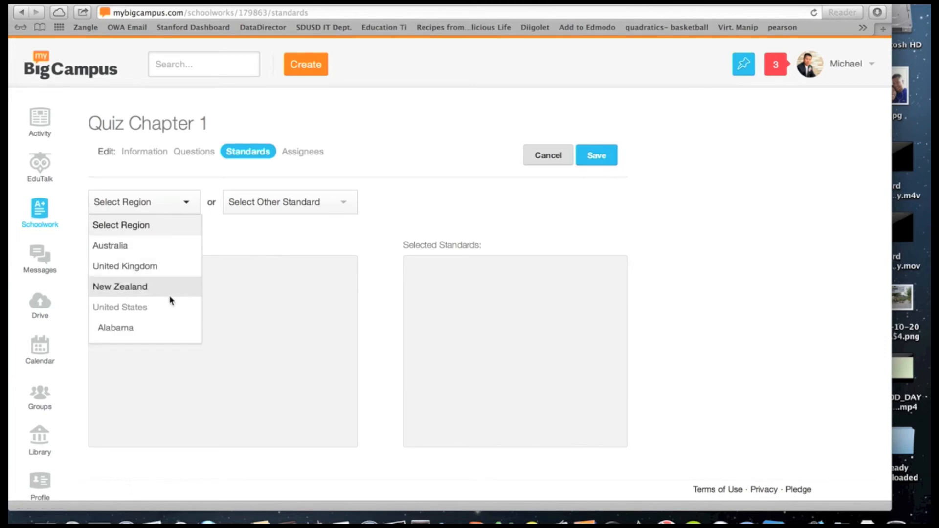
scroll(149, 308, "down", 5)
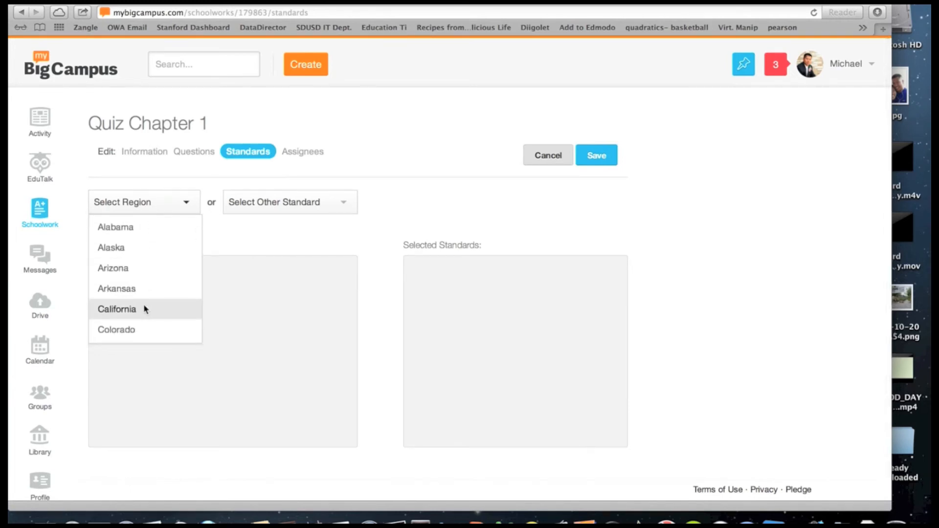
left_click(130, 309)
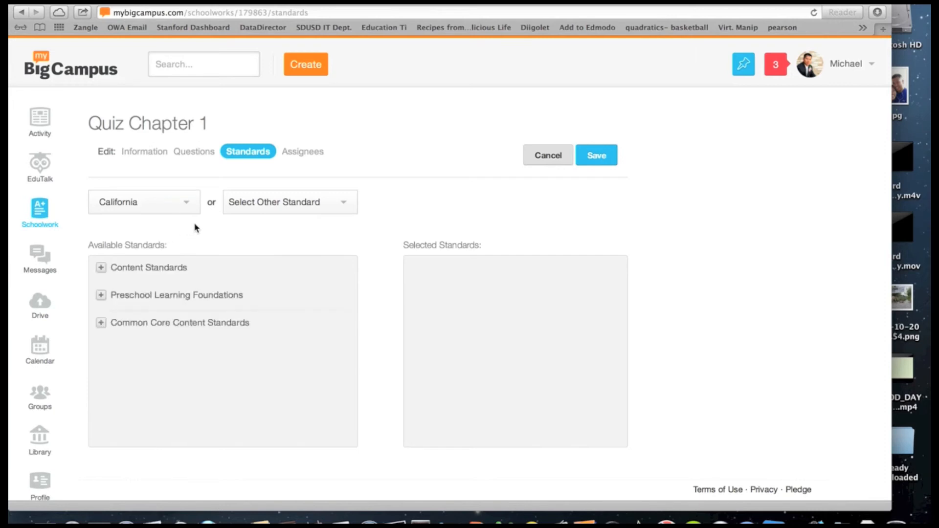
Expand the Common Core Content Standards through Mathematics to Grade 8 and add 8.NS: The Number System to the selected standards.
scroll(103, 327, "down", 1)
left_click(115, 331)
scroll(185, 327, "down", 3)
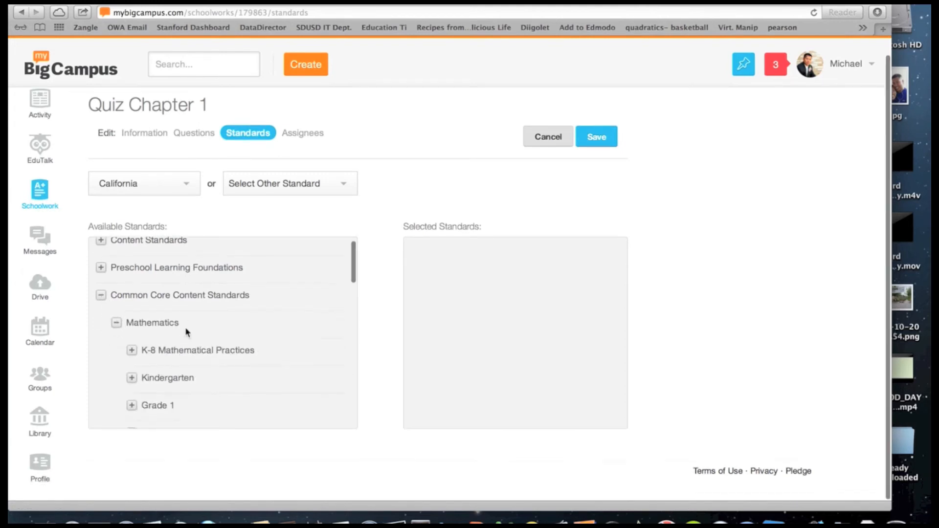
scroll(185, 327, "down", 5)
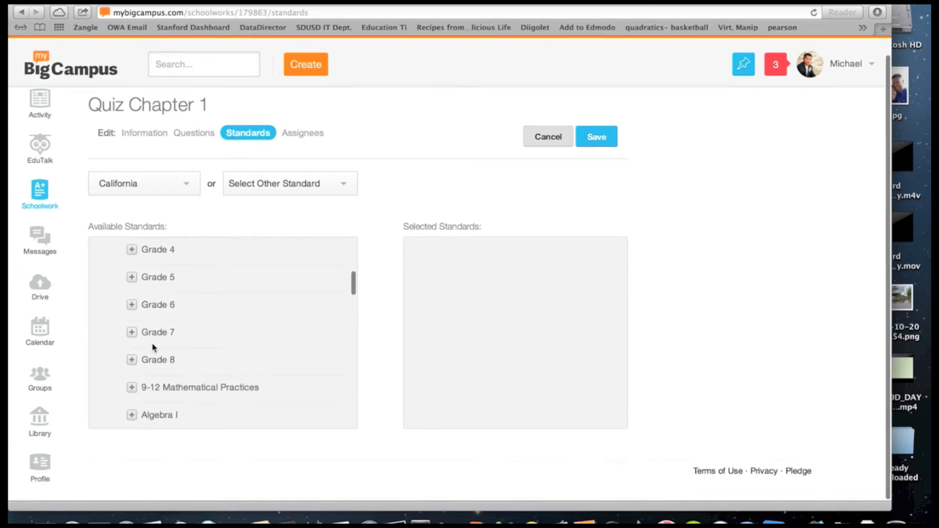
left_click(130, 360)
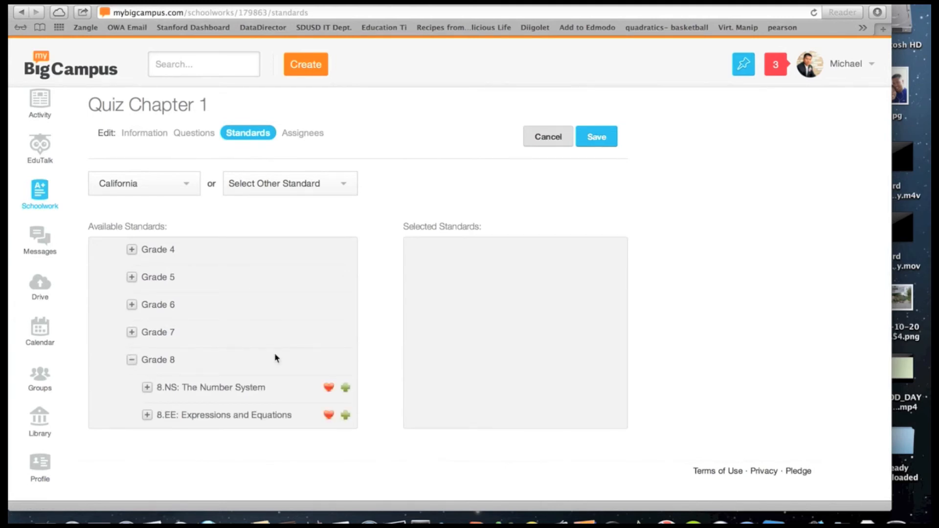
scroll(273, 357, "down", 3)
scroll(276, 358, "up", 1)
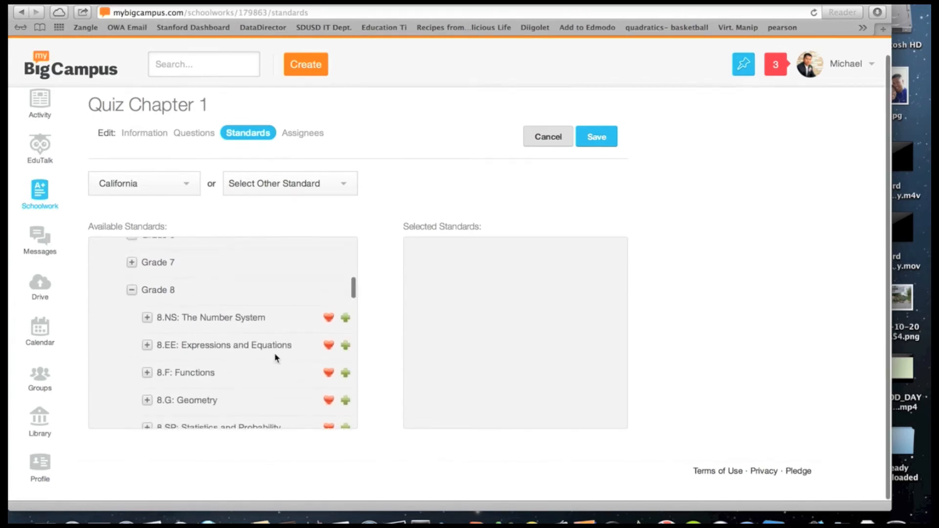
left_click(345, 319)
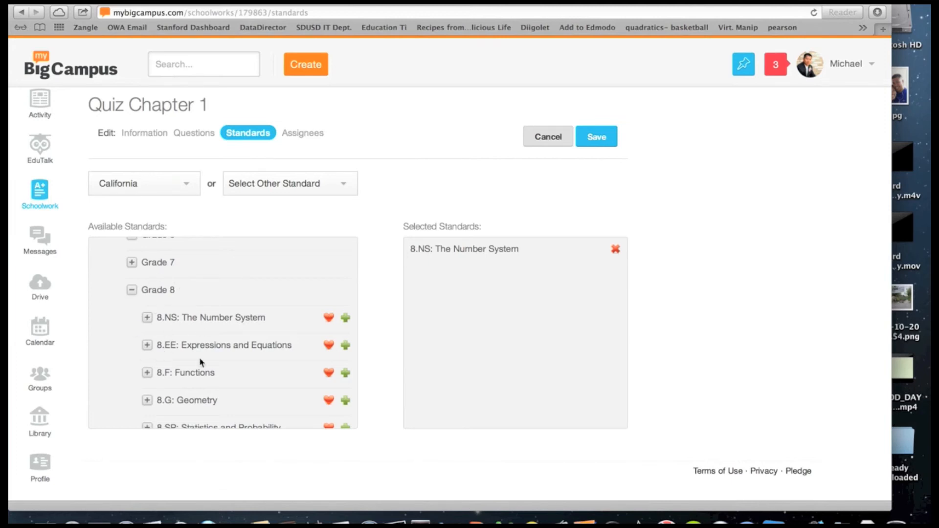
Show Your Favorites as the available standards and save the quiz's standards selection.
left_click(277, 189)
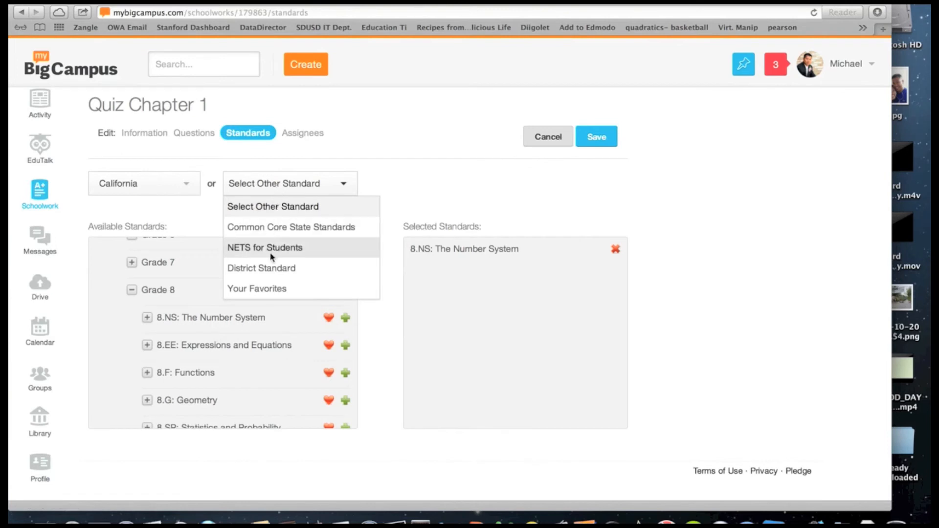
left_click(258, 290)
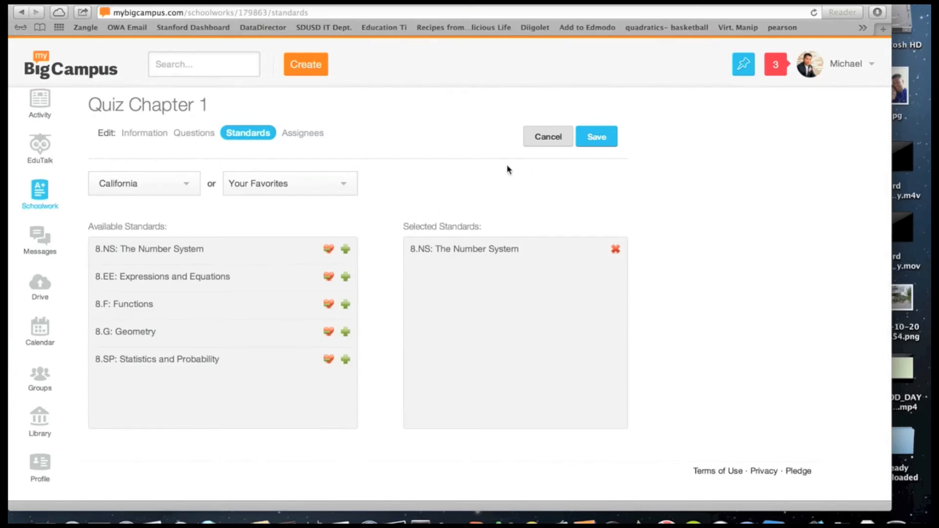
left_click(589, 140)
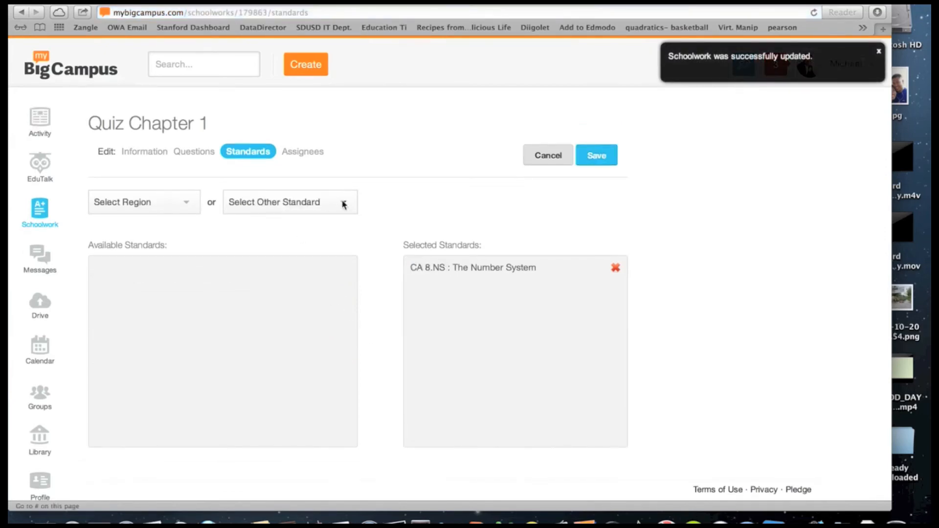
Start a new assignment from the quiz's assignees and add the Adv Alg P1 group to it.
left_click(310, 155)
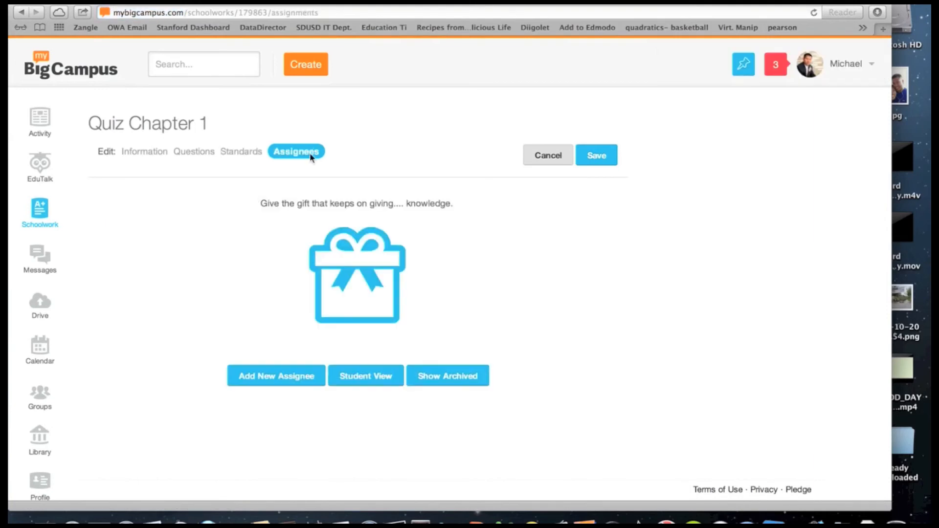
left_click(257, 385)
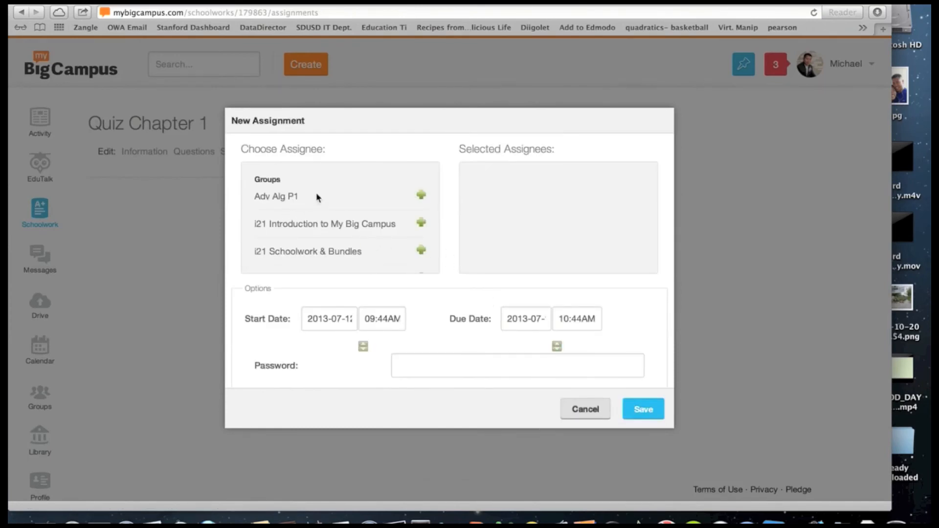
scroll(299, 203, "down", 3)
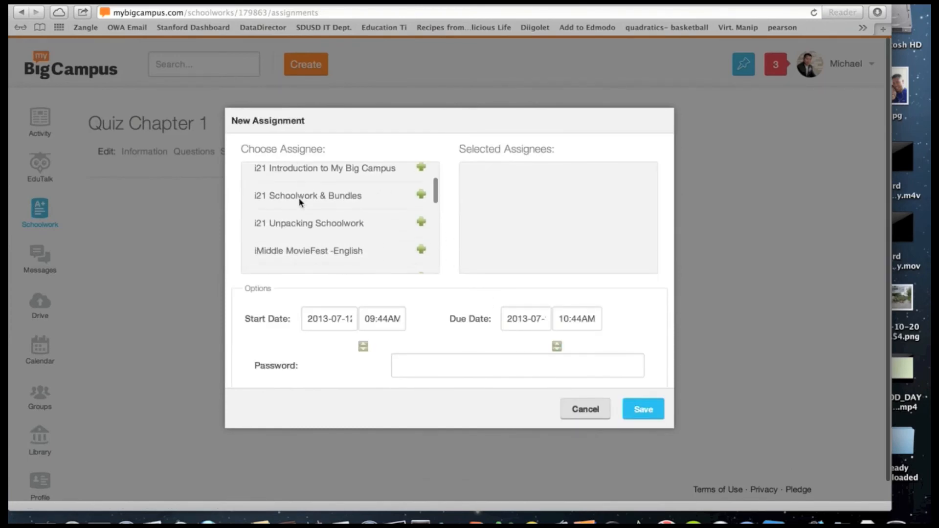
scroll(327, 174, "down", 1)
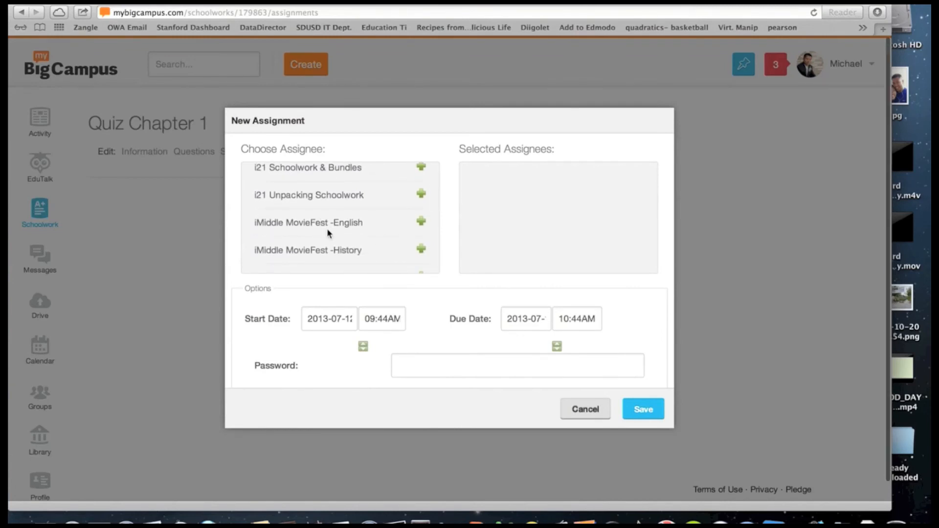
scroll(326, 227, "down", 1)
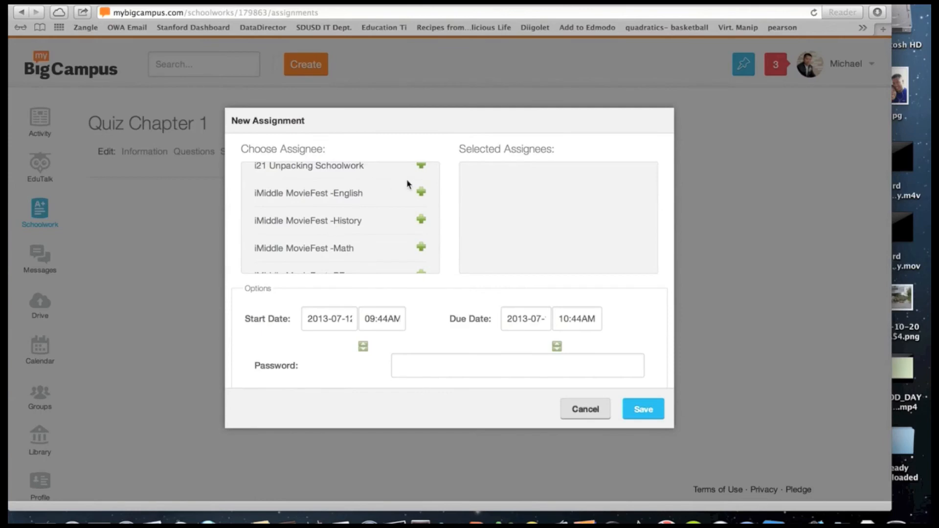
scroll(419, 196, "up", 4)
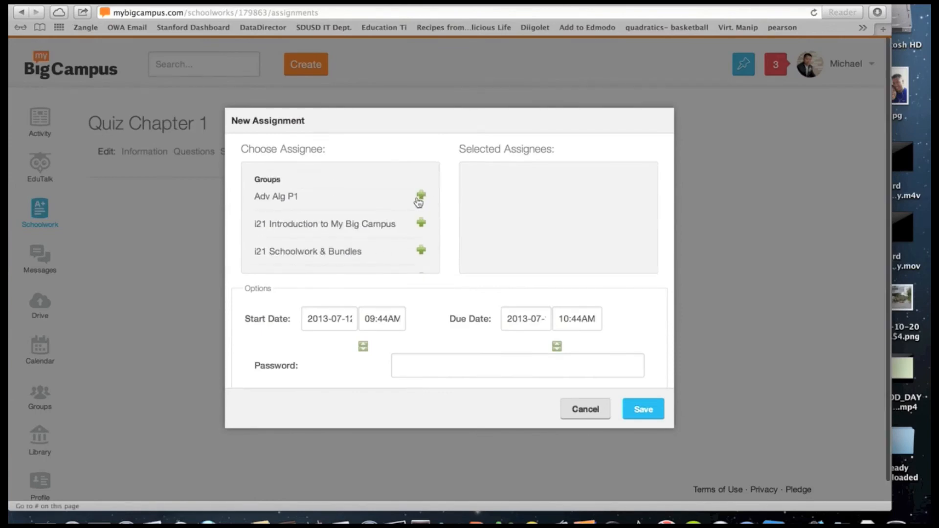
left_click(420, 197)
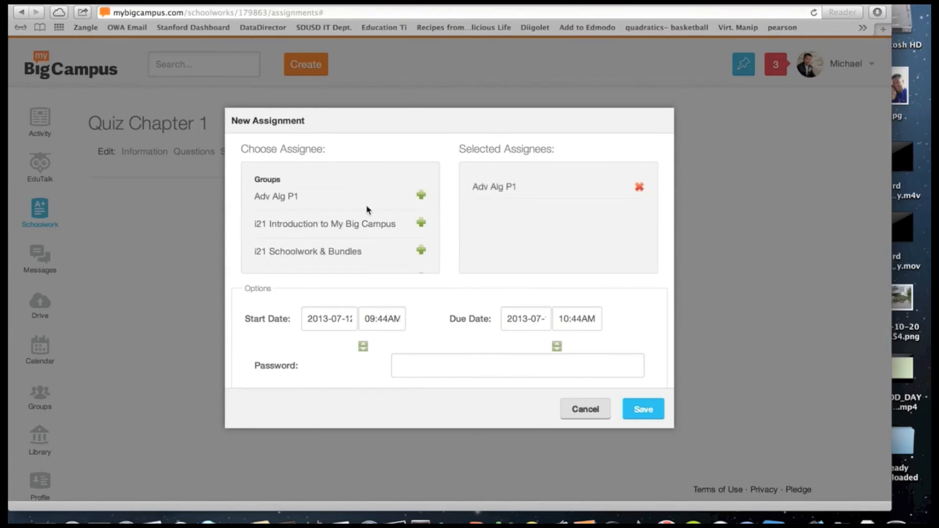
List the individual users of the Adv Alg P1 group and add the first listed user as an assignee.
scroll(366, 208, "down", 5)
scroll(366, 209, "down", 8)
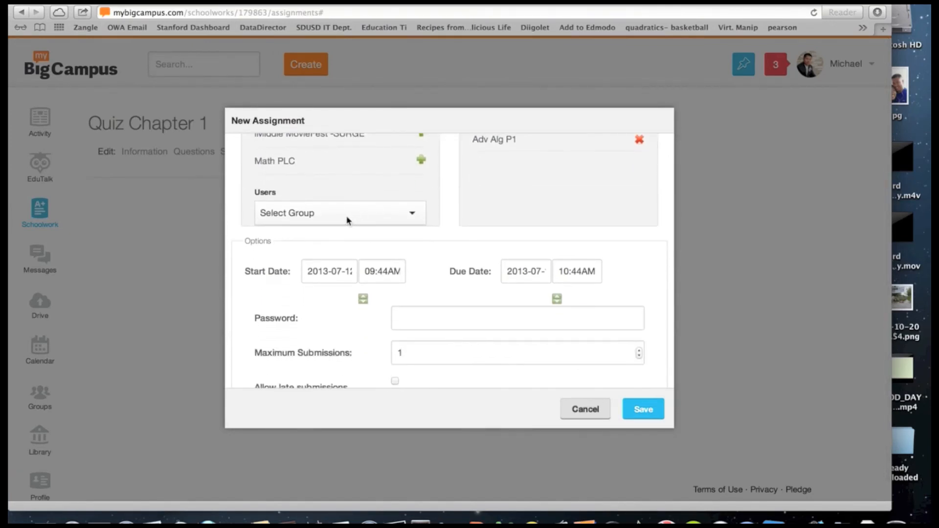
scroll(412, 212, "down", 2)
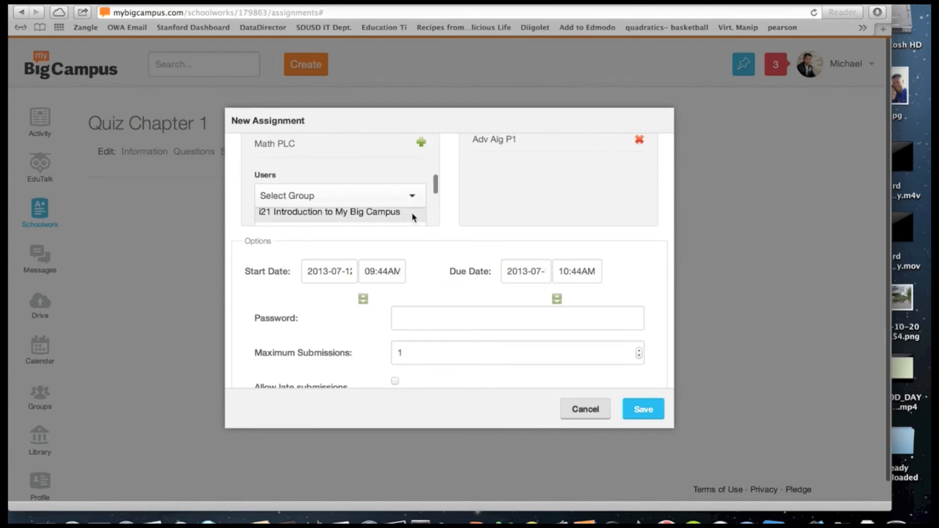
scroll(414, 216, "down", 1)
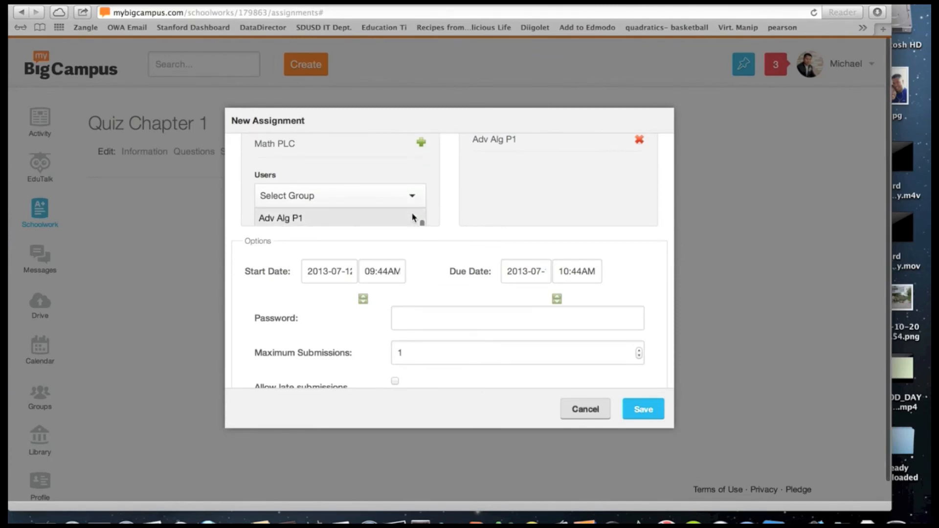
scroll(414, 196, "down", 3)
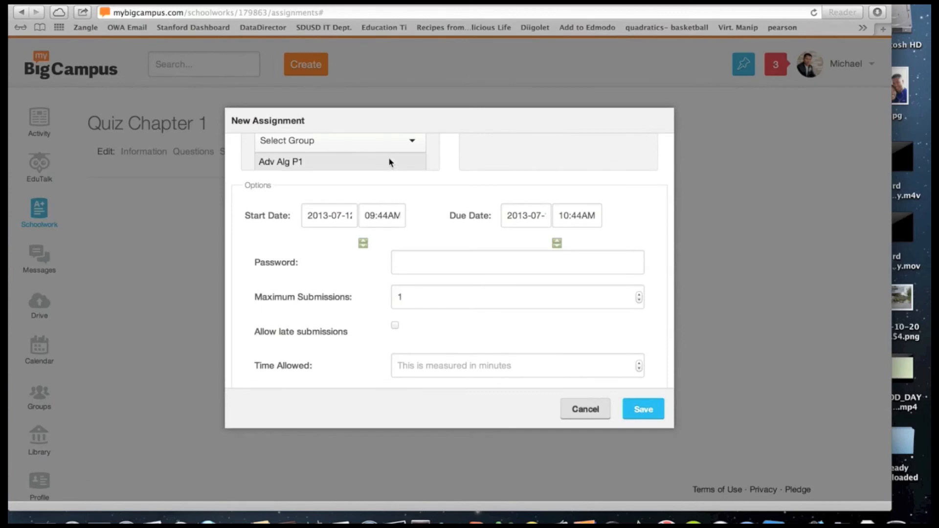
left_click(391, 162)
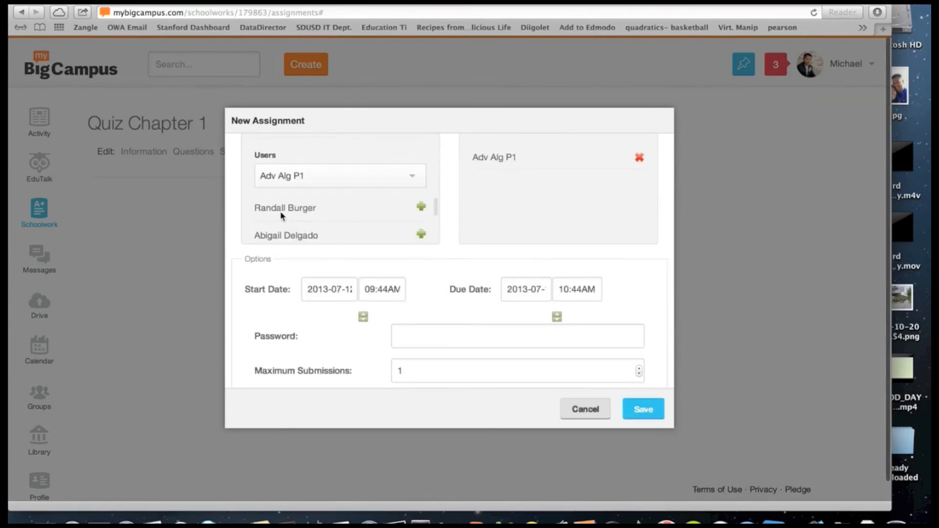
scroll(334, 214, "down", 1)
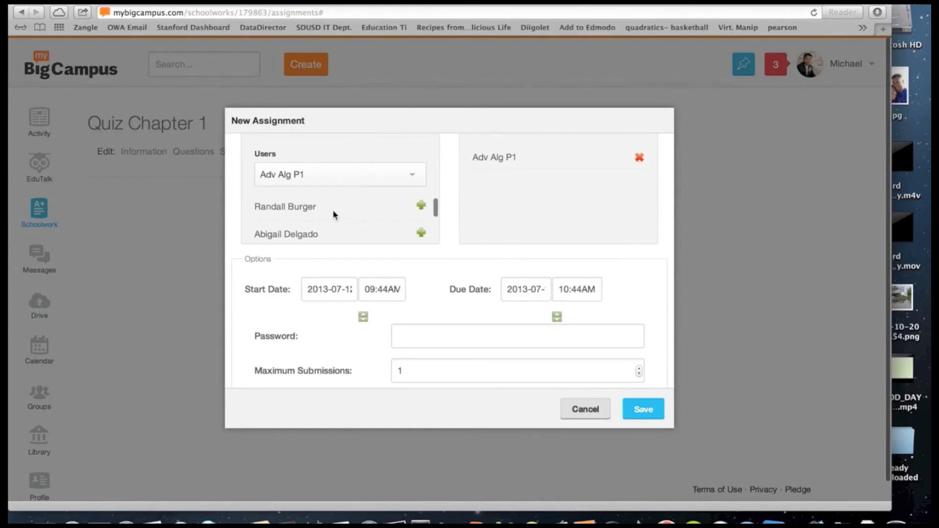
left_click(421, 207)
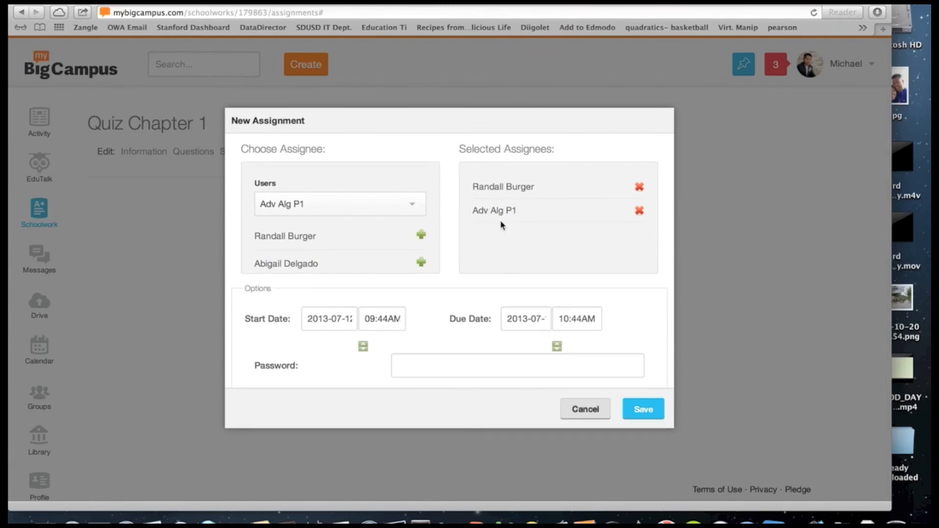
Set the assignment's retake threshold to 70 percent and save the assignment.
scroll(287, 303, "down", 5)
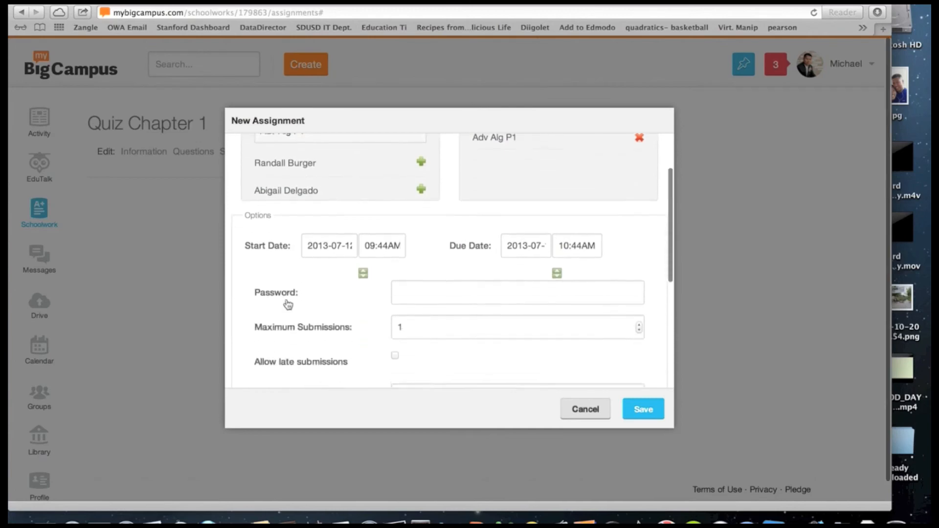
scroll(287, 303, "down", 1)
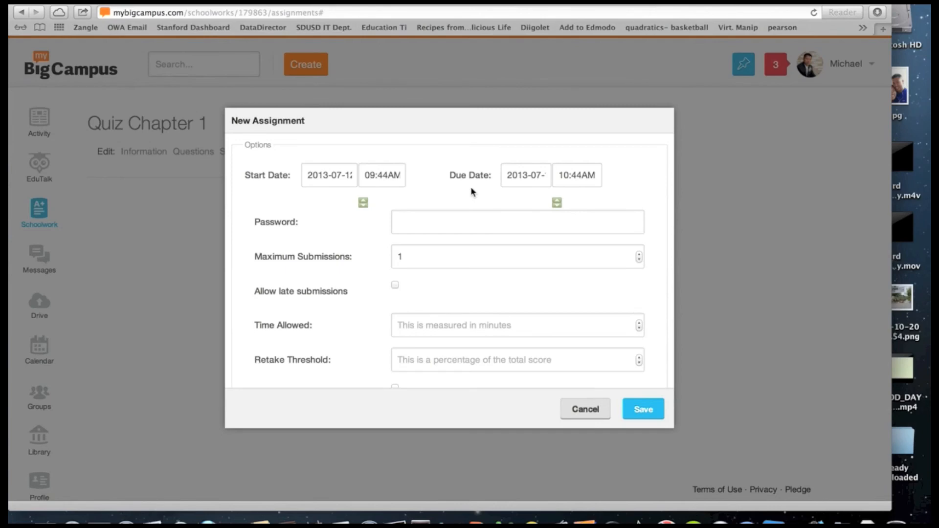
left_click(423, 225)
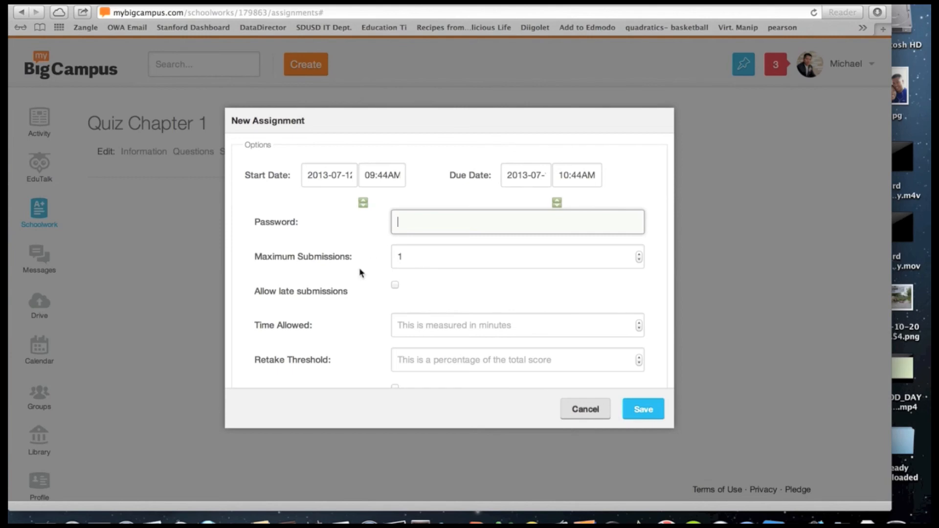
scroll(347, 259, "down", 3)
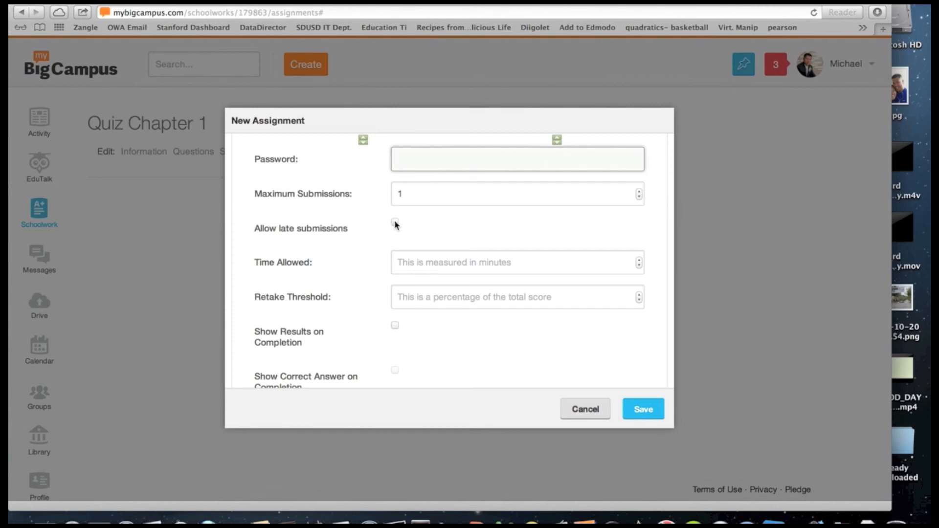
scroll(397, 223, "down", 3)
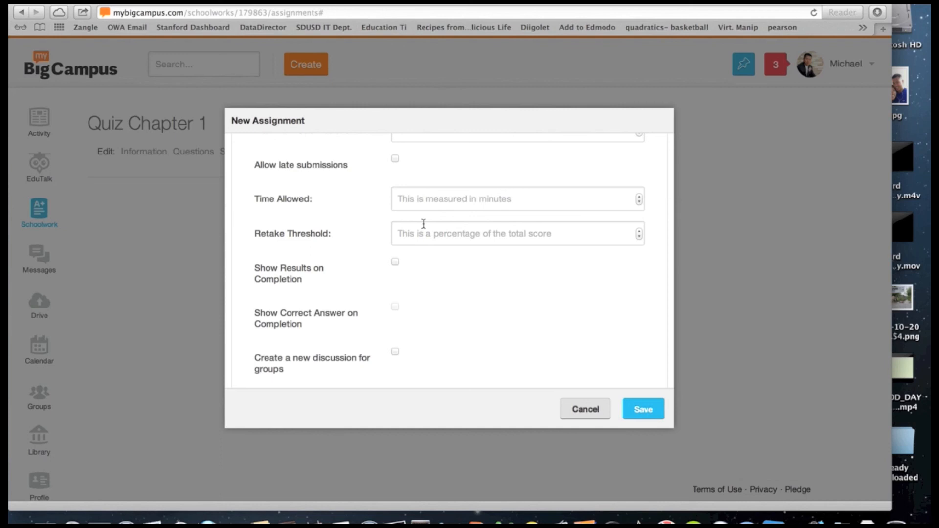
left_click(438, 235)
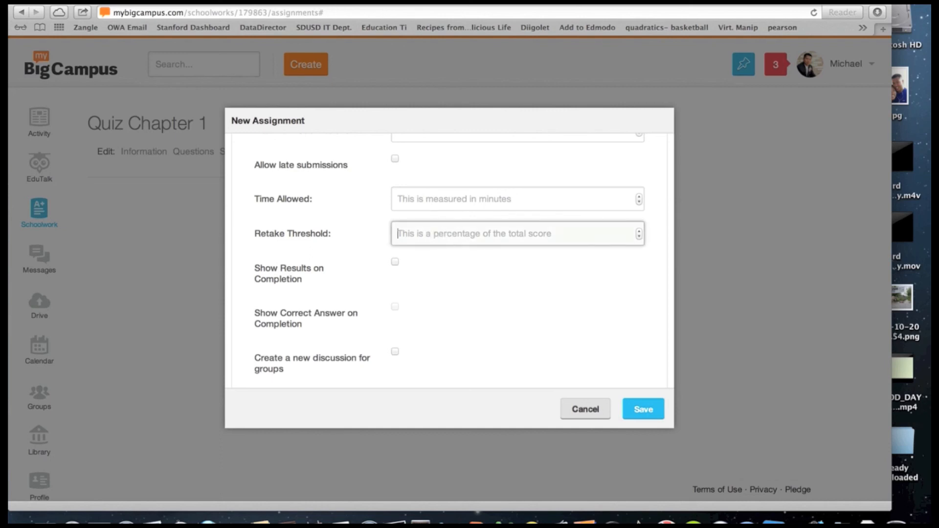
type("70")
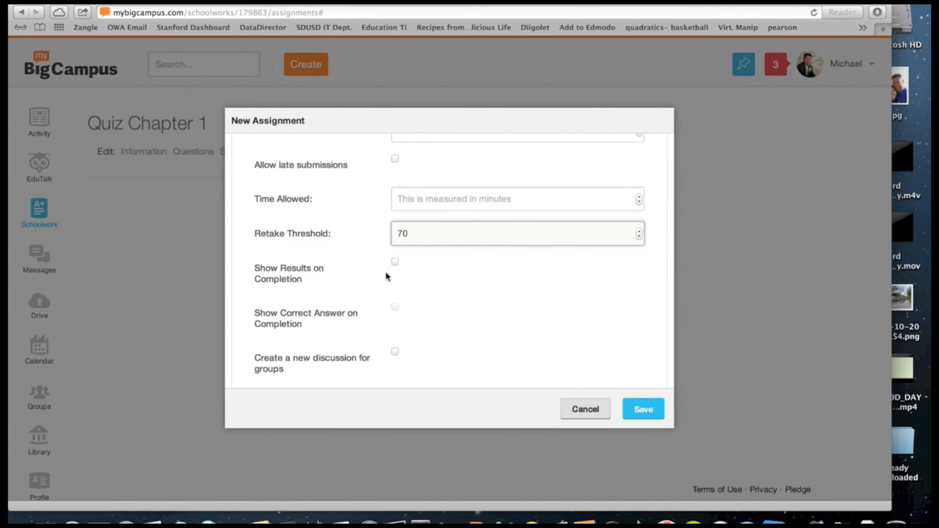
scroll(385, 271, "down", 2)
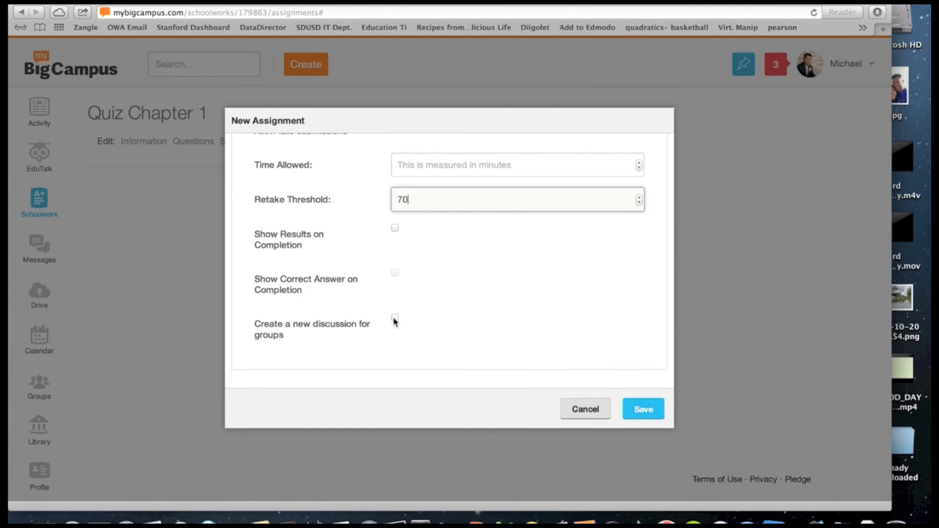
left_click(643, 412)
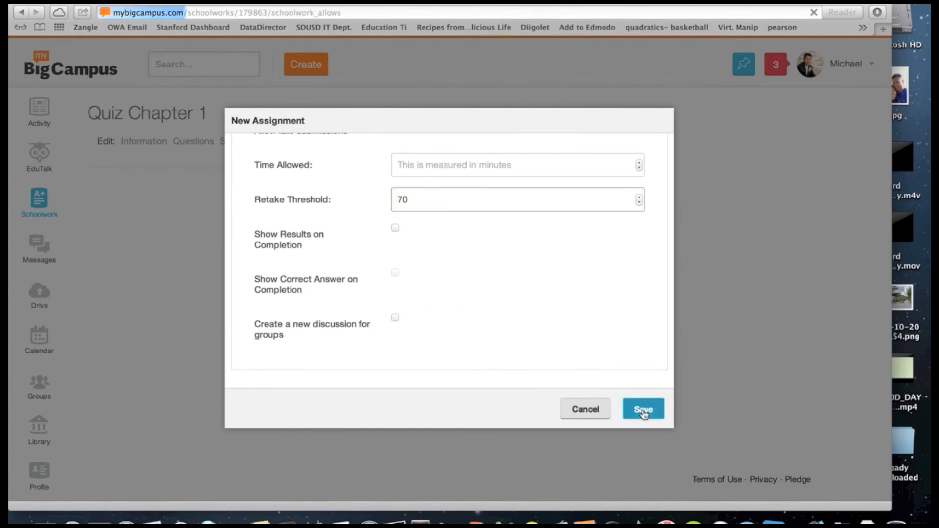